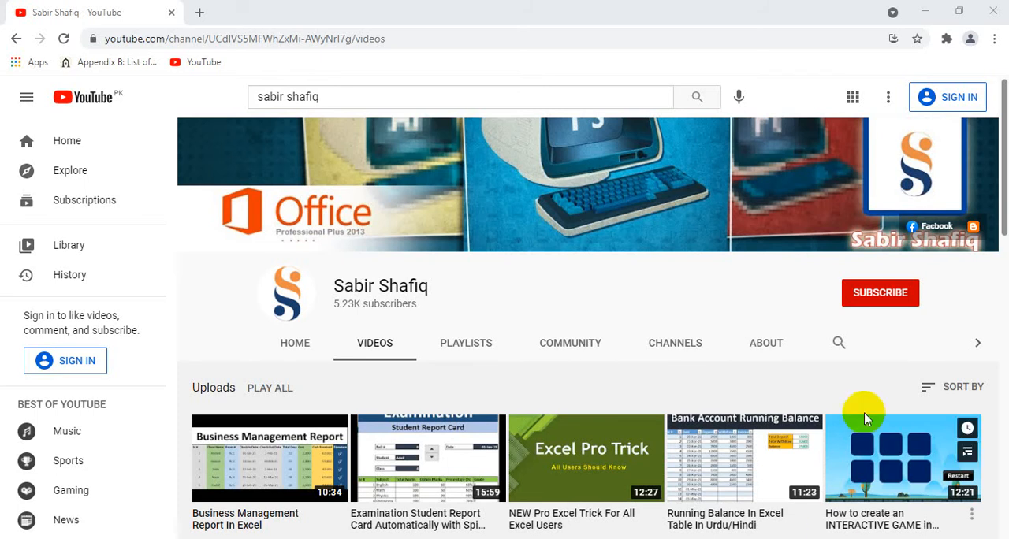
Browse the channel's uploaded videos and its created playlists.
click(886, 306)
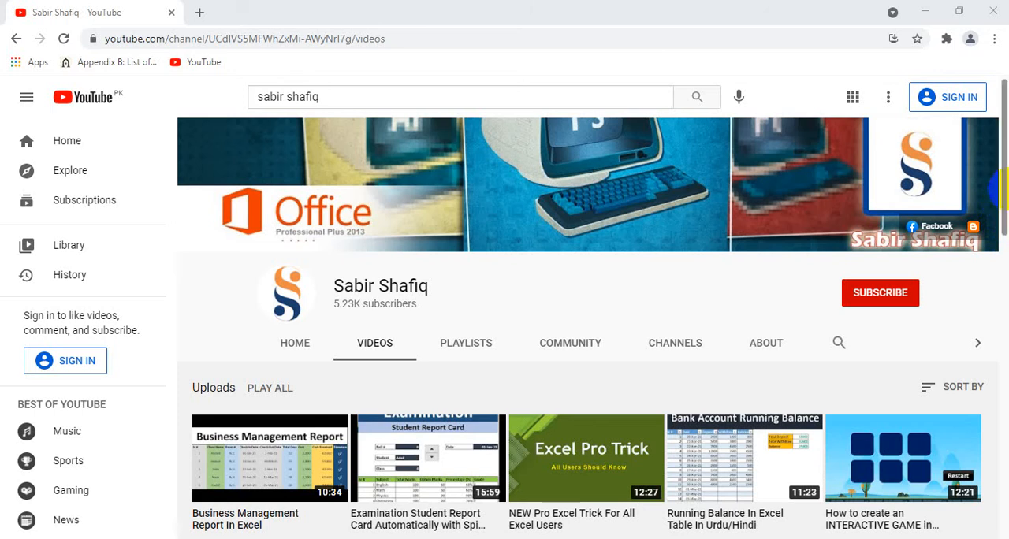
drag(1001, 183, 1002, 274)
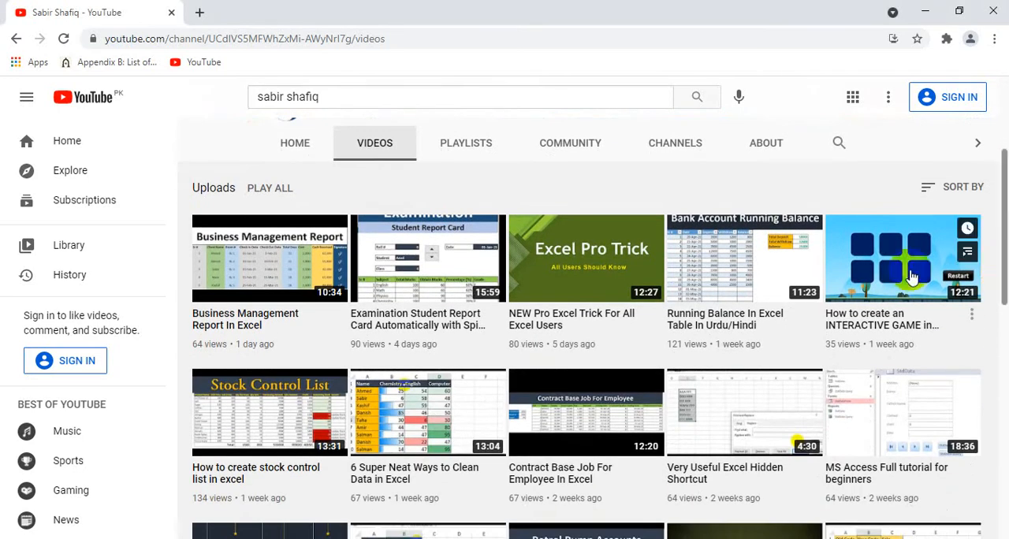
click(485, 153)
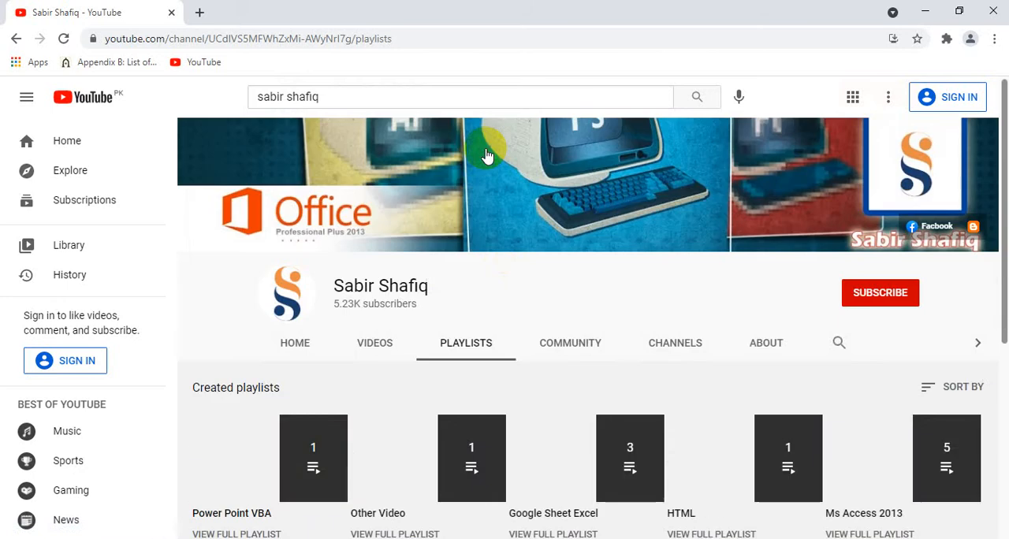
drag(1005, 165, 1007, 332)
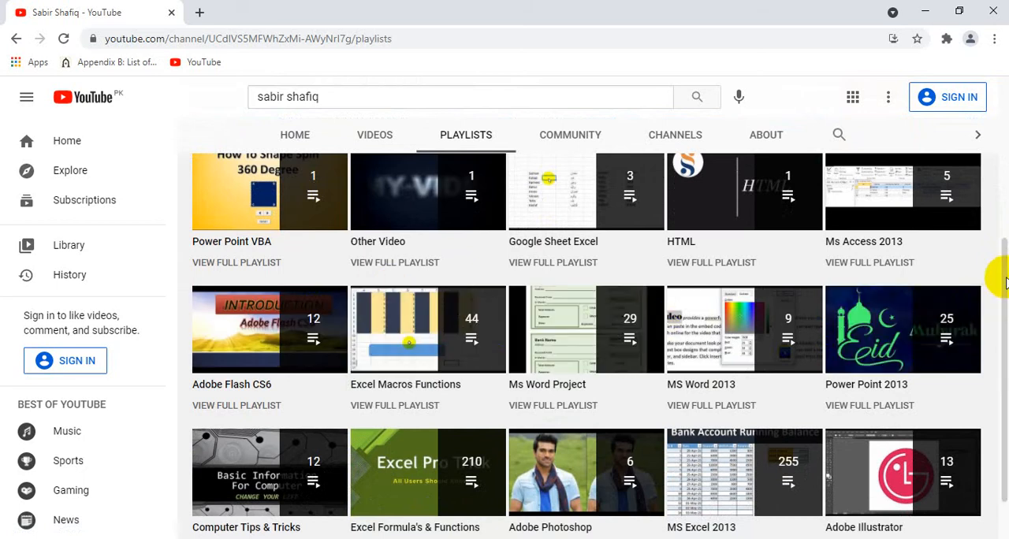
mouse_move(998, 277)
mouse_down()
mouse_move(1005, 316)
mouse_move(1007, 291)
mouse_up()
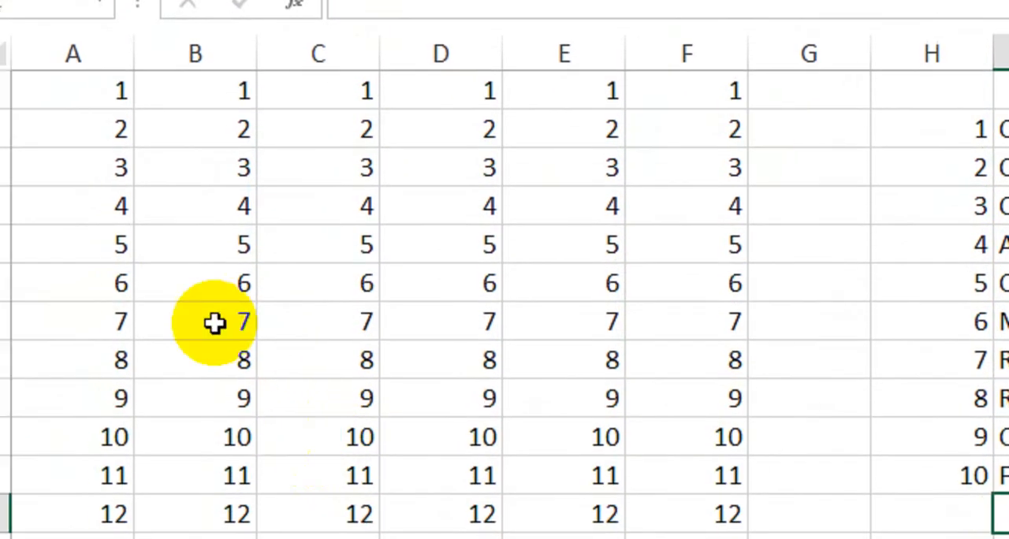
Look over the numbers in columns A to F and the shortcut list in columns H to J, starting with Ctrl + A.
drag(59, 90, 279, 219)
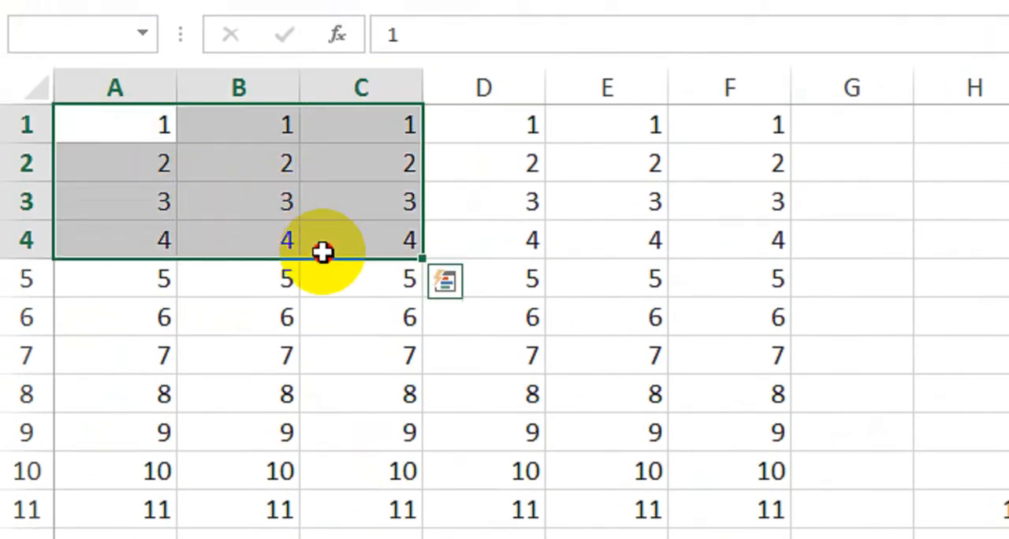
drag(322, 251, 387, 349)
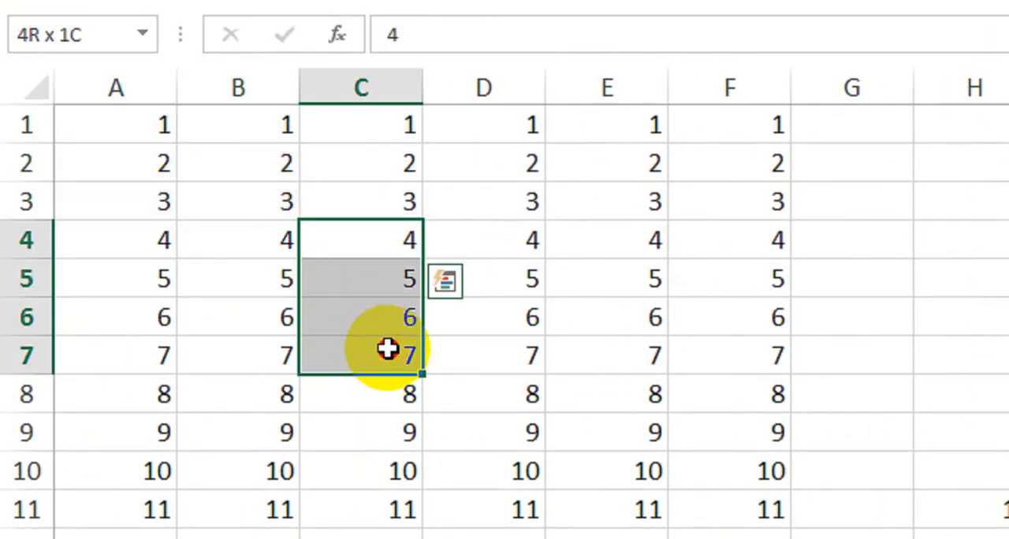
click(139, 153)
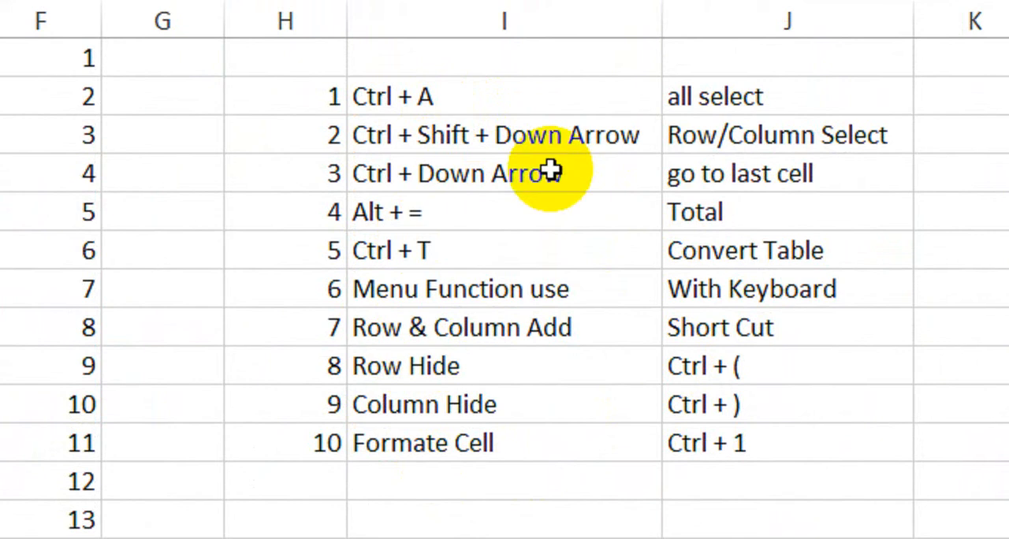
click(307, 100)
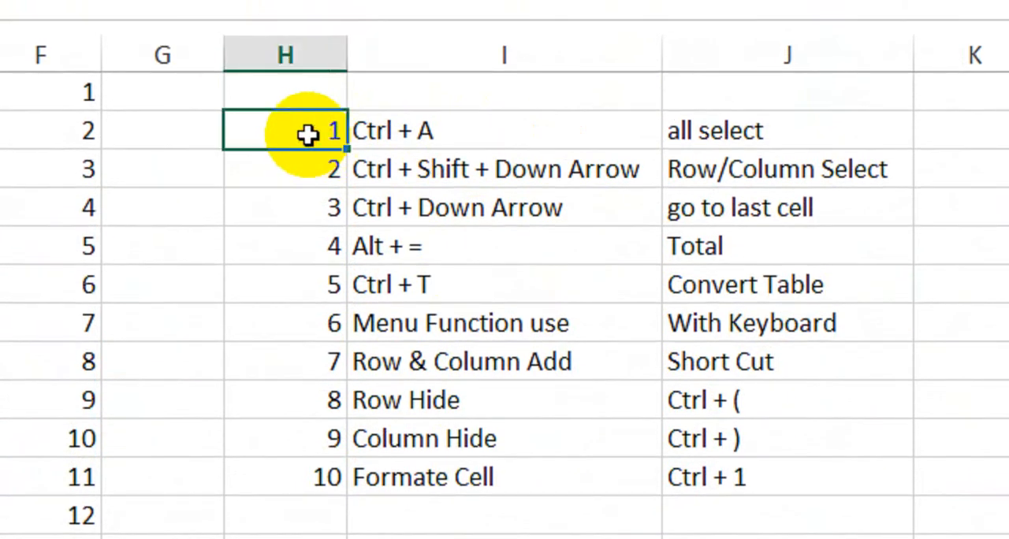
click(465, 131)
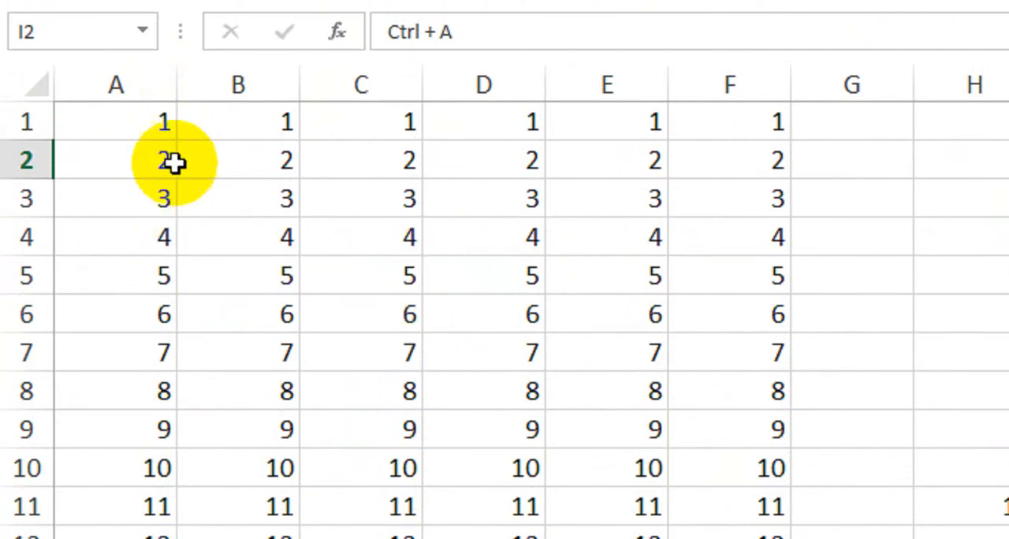
Select the numbers from A1 to F15 manually, then clear the selection.
click(130, 122)
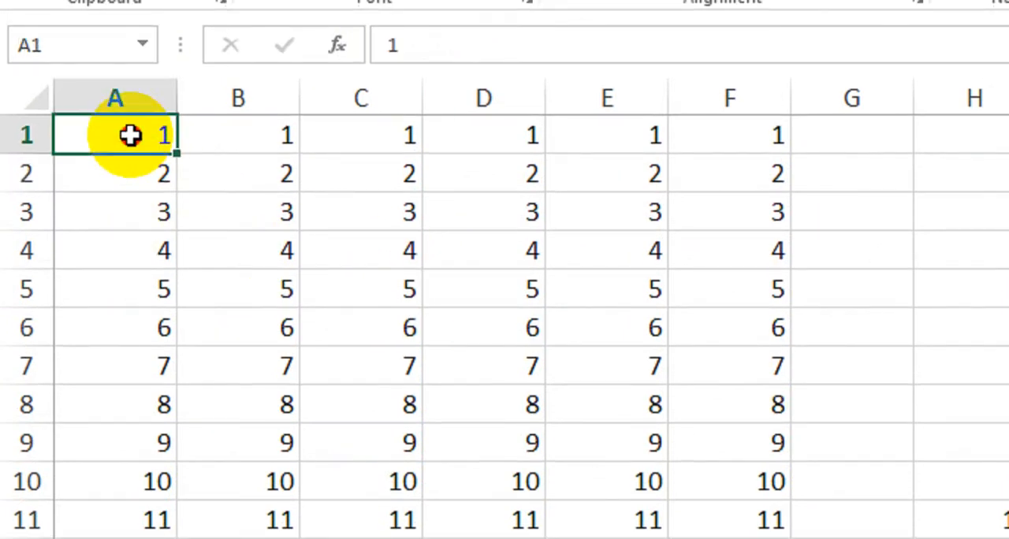
drag(130, 135, 685, 538)
drag(686, 489, 743, 467)
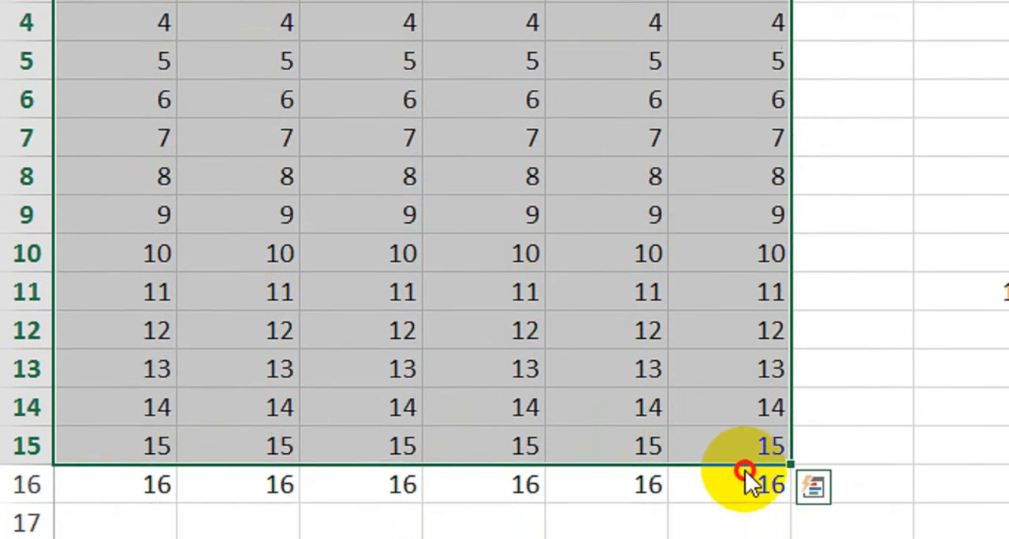
click(743, 423)
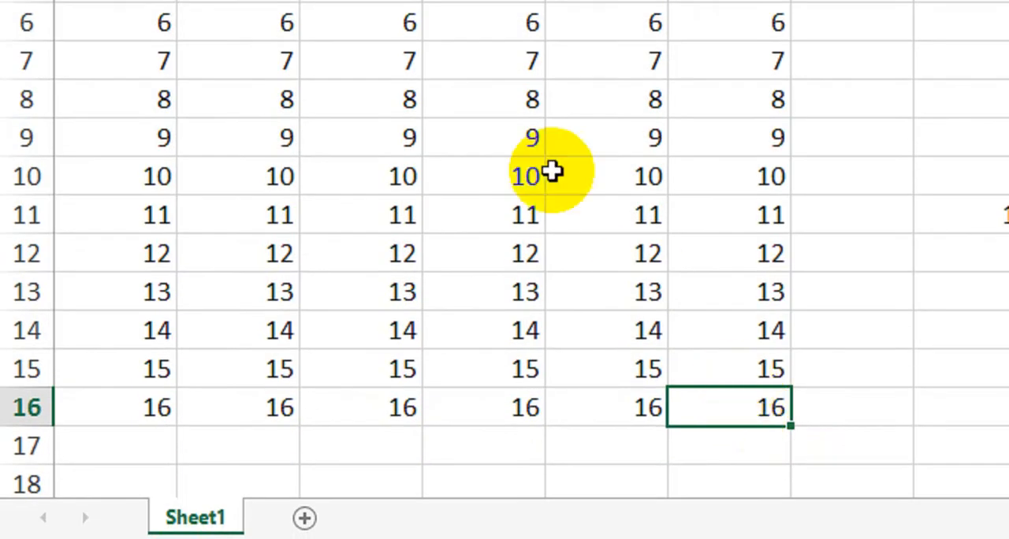
click(839, 61)
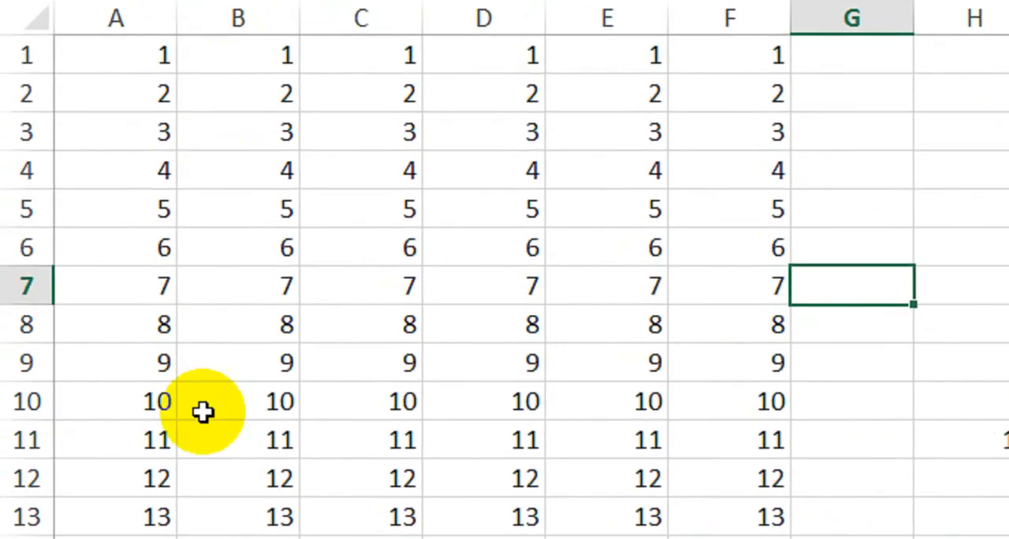
Select the whole block of numbers in columns A to F at once, starting from cell D7.
click(328, 149)
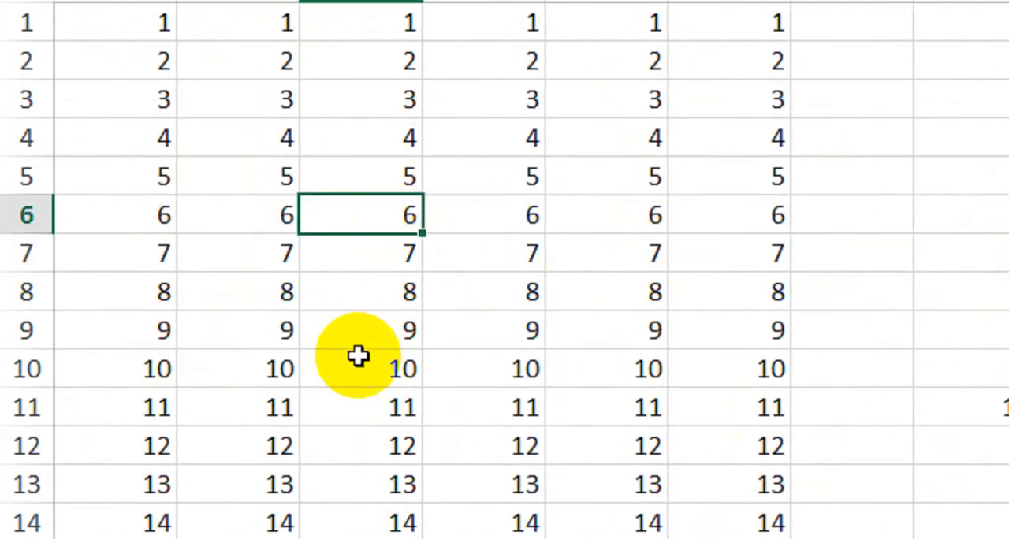
click(263, 334)
click(514, 251)
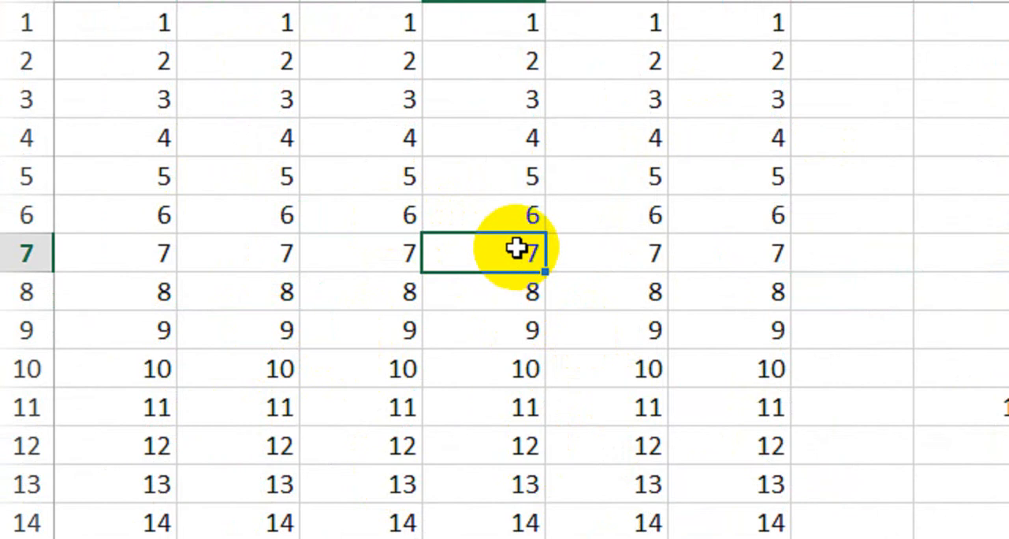
key(Delete)
key(ctrl+a)
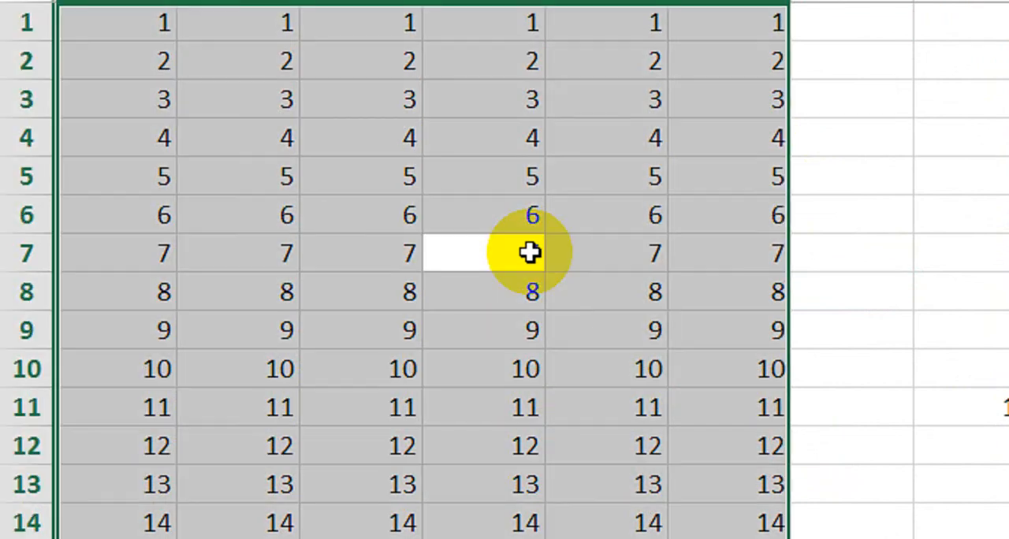
scroll(546, 315, down, 2)
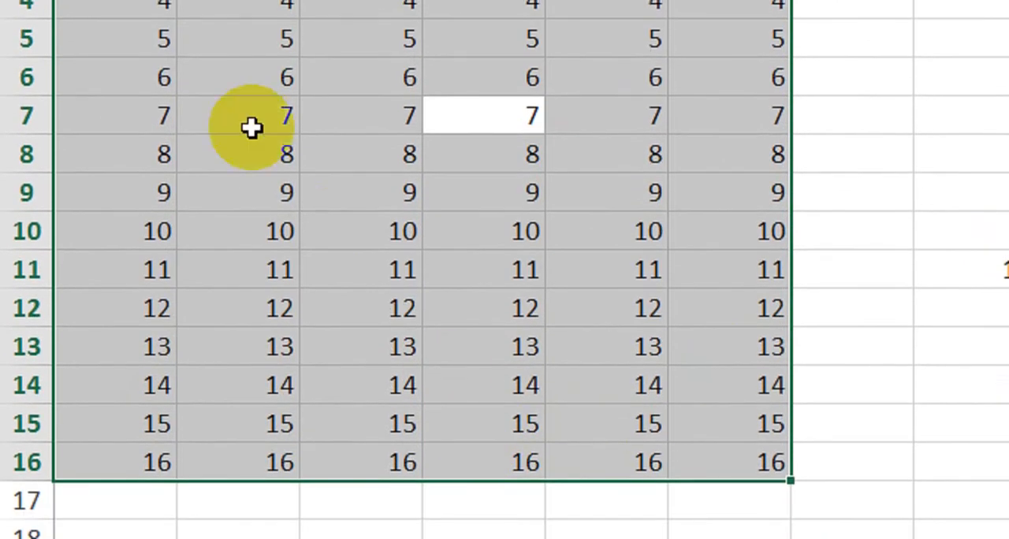
Select the range A1:F16 manually, then select the whole data block at once from cell B6.
drag(131, 113, 193, 160)
drag(404, 337, 698, 538)
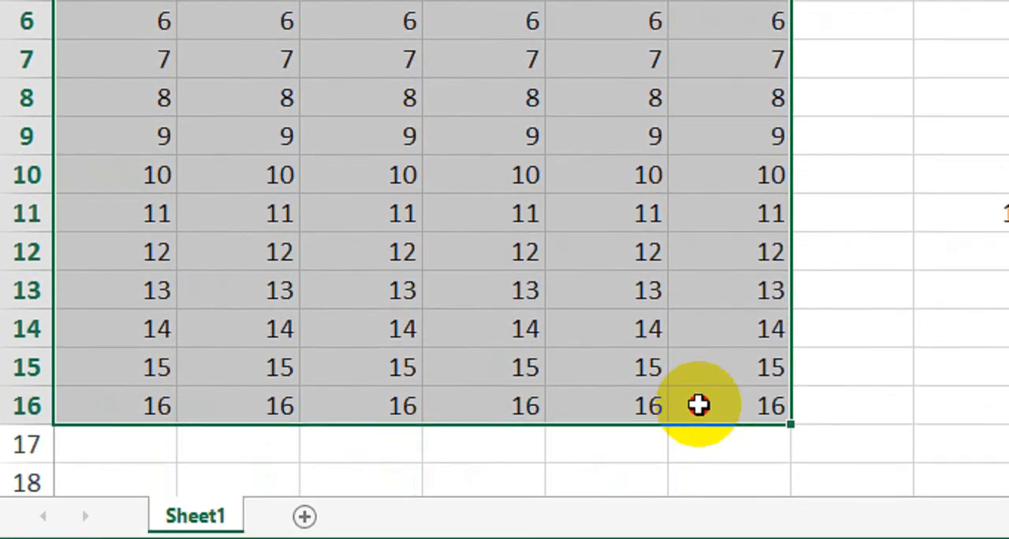
click(504, 174)
click(252, 22)
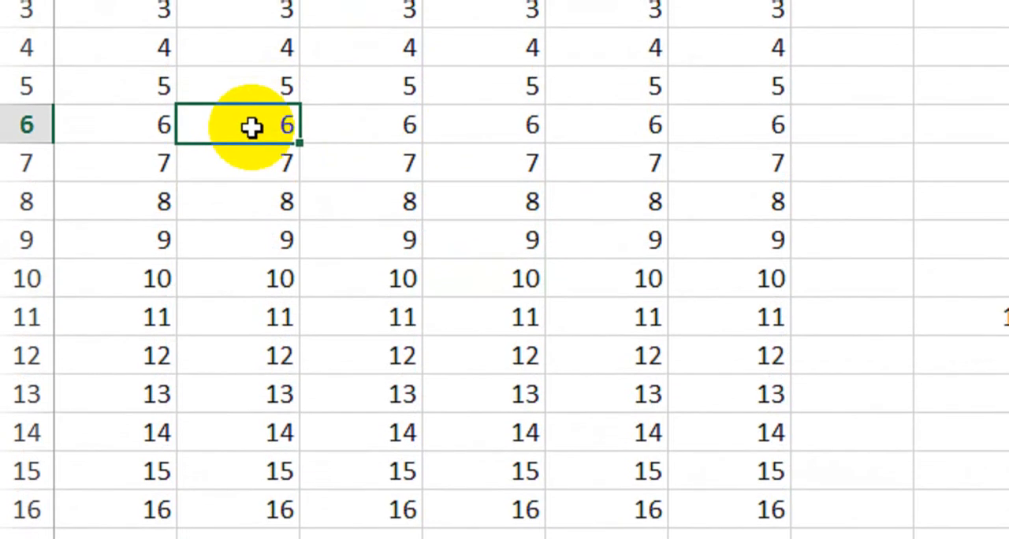
key(ctrl+a)
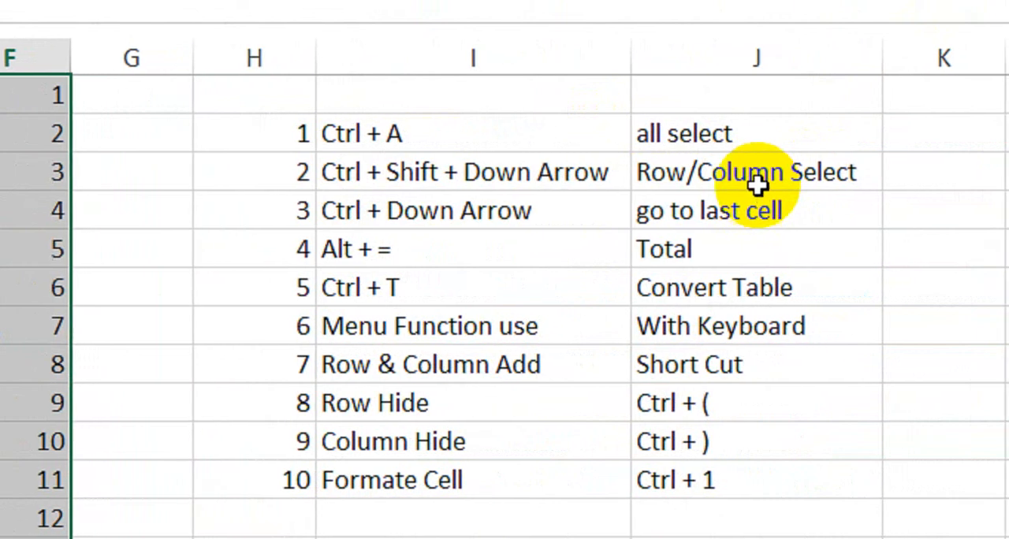
Select the numbers in column A downward from A1, then those in column C downward from C1.
click(756, 183)
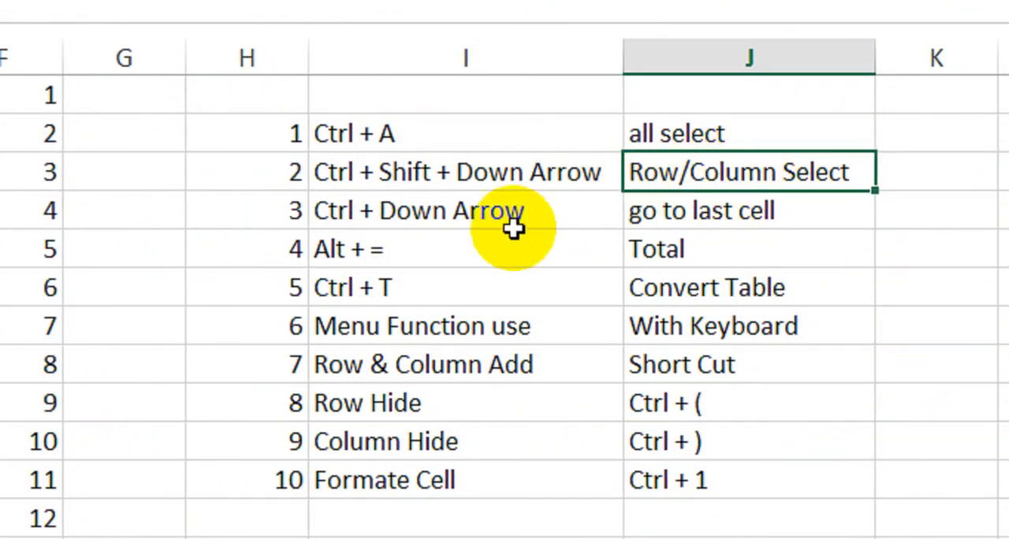
click(110, 134)
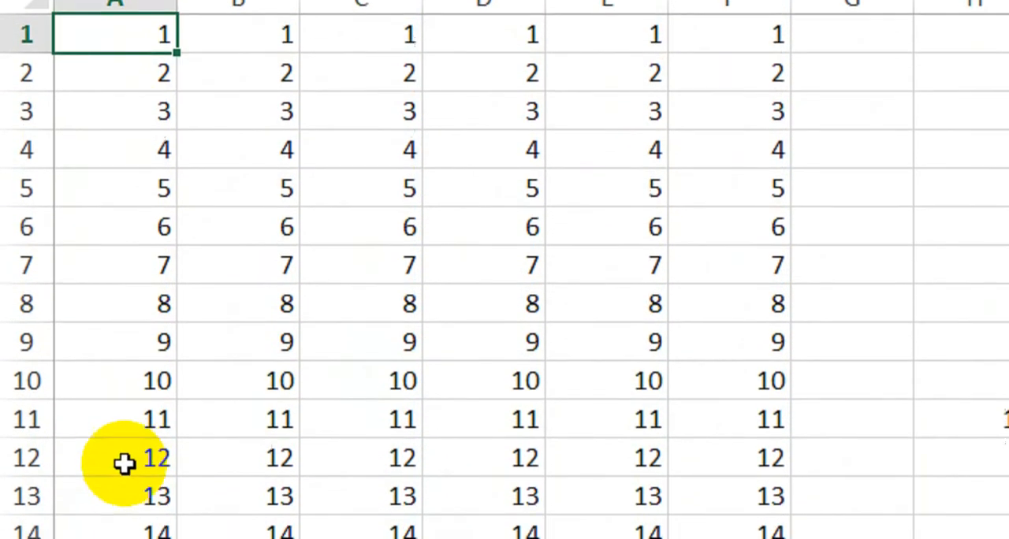
drag(115, 22, 117, 420)
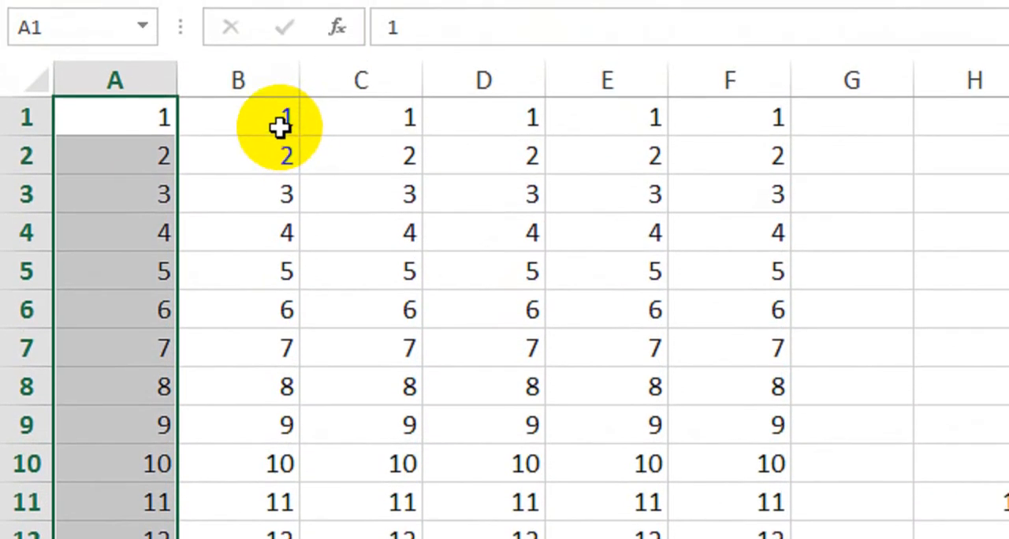
click(341, 136)
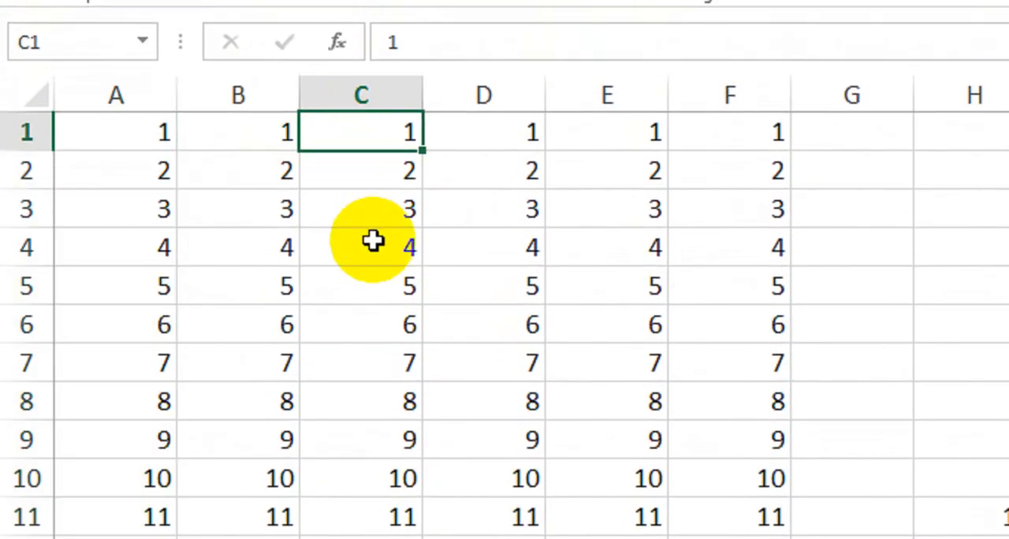
key(ctrl+shift+Down)
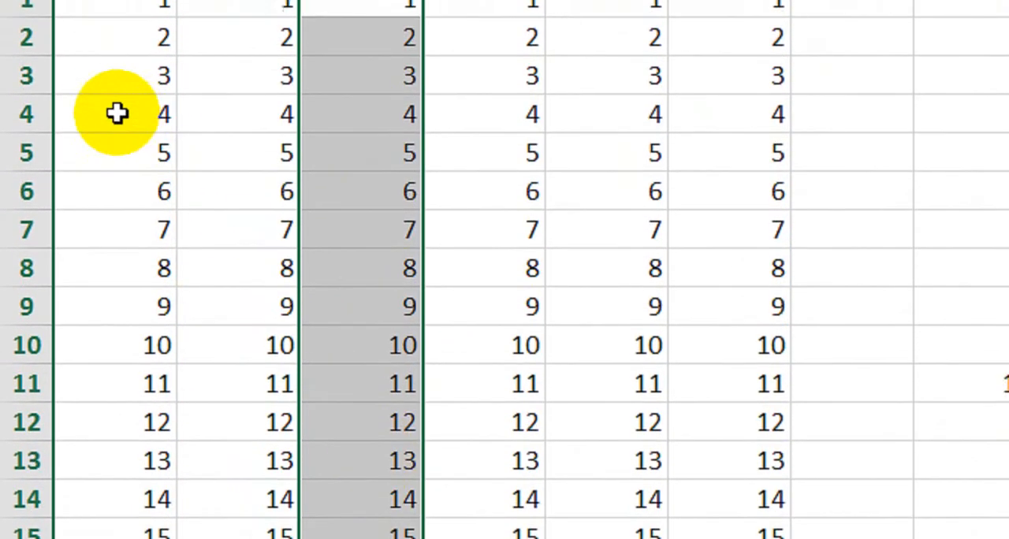
Select the row 4 numbers from A4 to F4, then the row 1 numbers from A1 to F1.
click(92, 117)
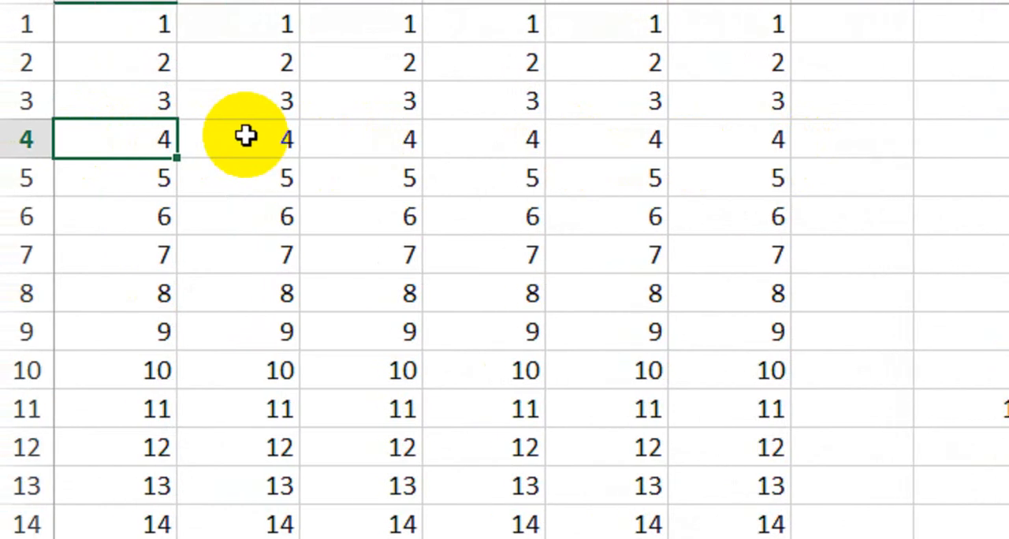
key(ctrl+shift+Right)
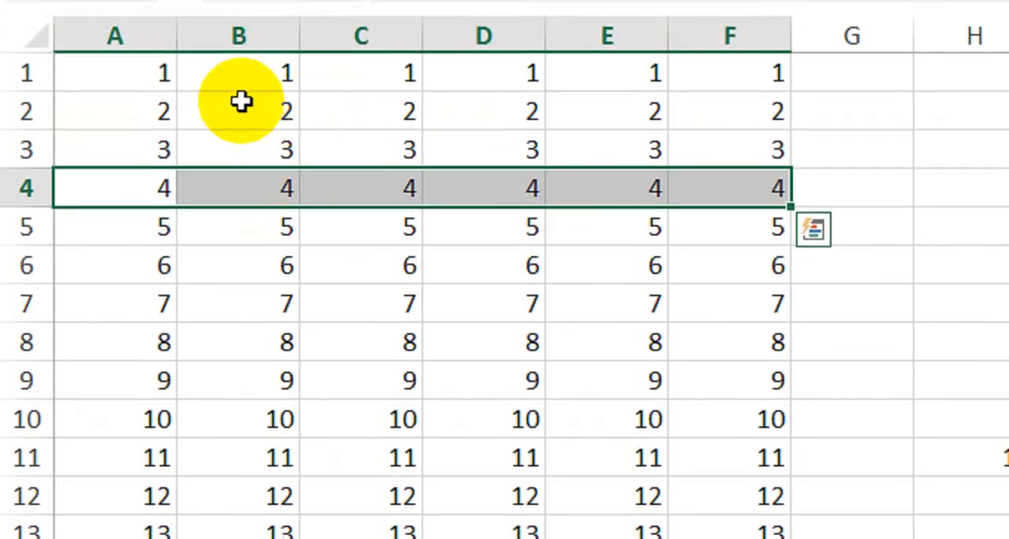
click(236, 60)
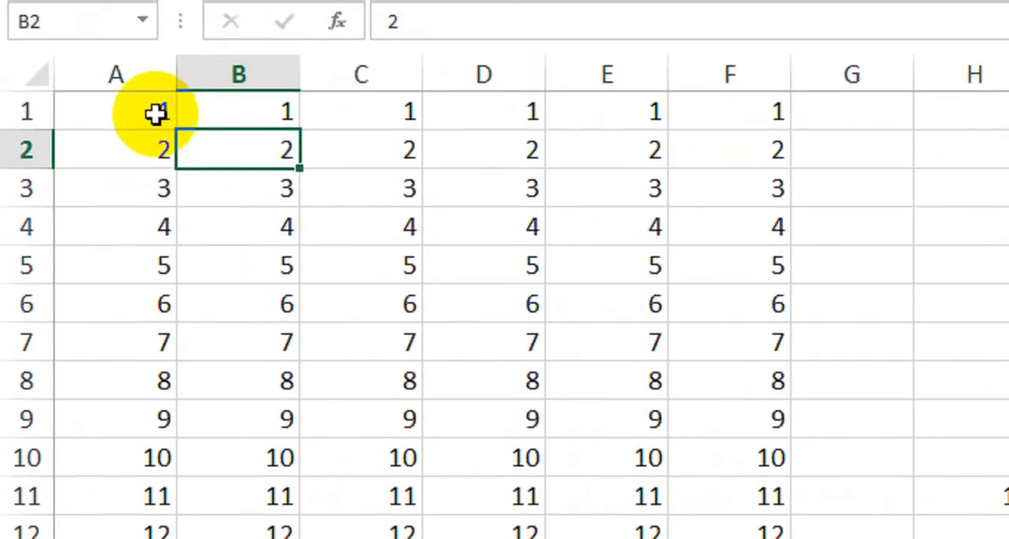
drag(138, 27, 396, 30)
drag(397, 134, 697, 138)
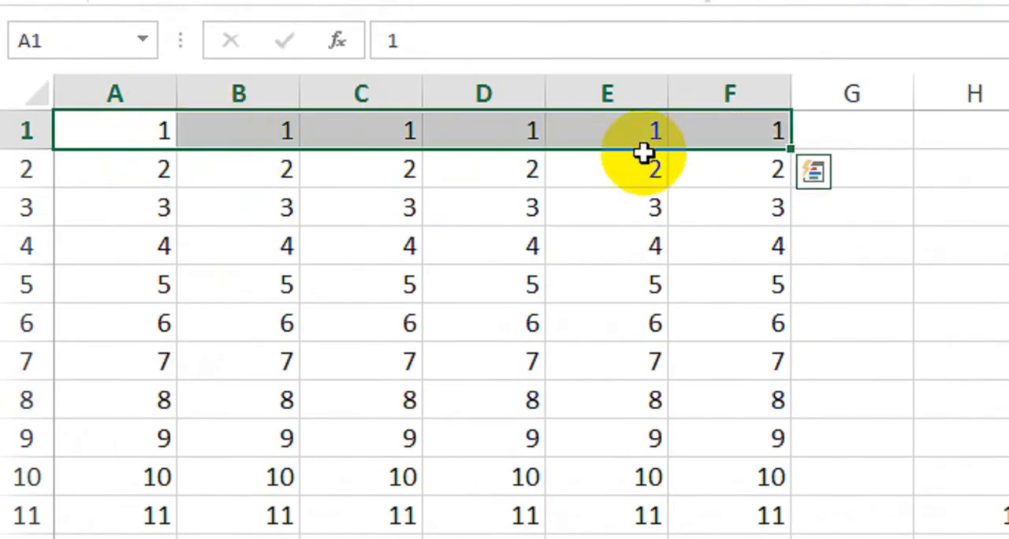
click(146, 210)
click(124, 134)
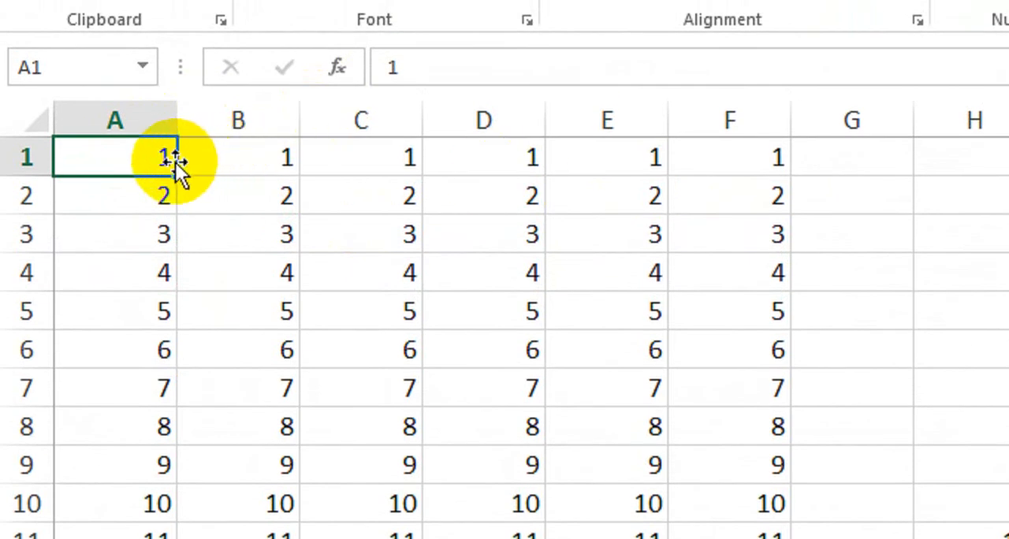
drag(173, 161, 641, 155)
click(361, 234)
Select the row 2 numbers from A2 to F2, make them bold and undo the formatting.
click(111, 200)
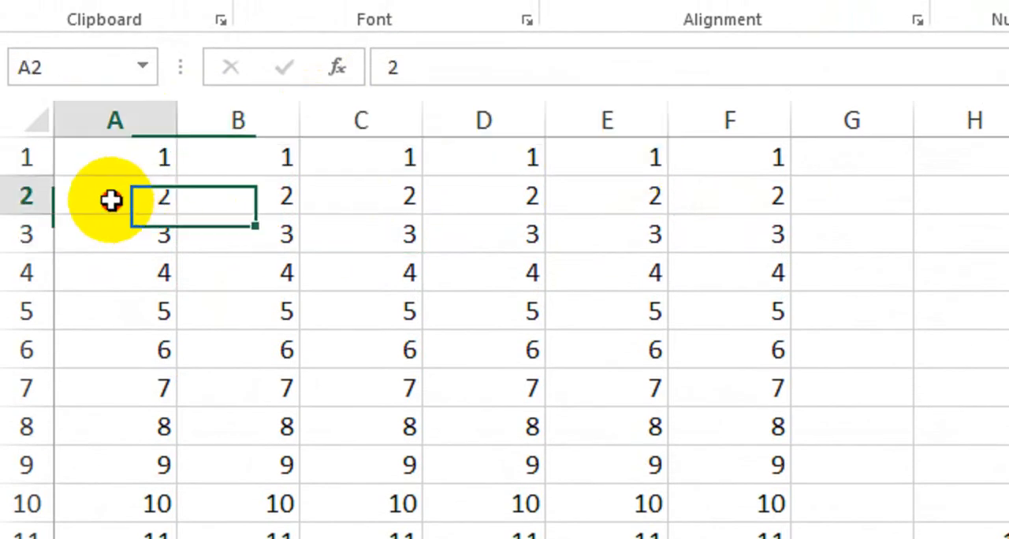
key(ctrl+shift+Right)
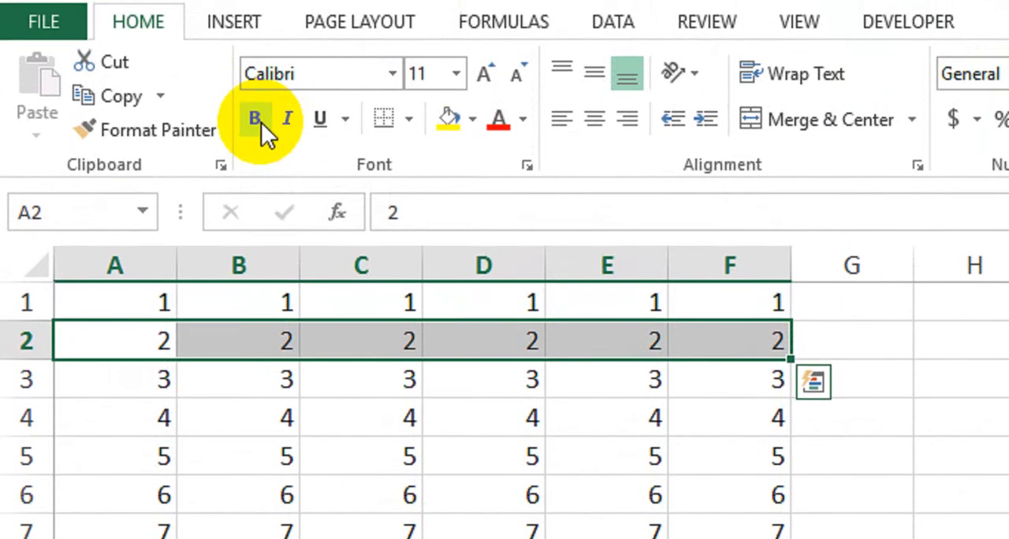
click(255, 134)
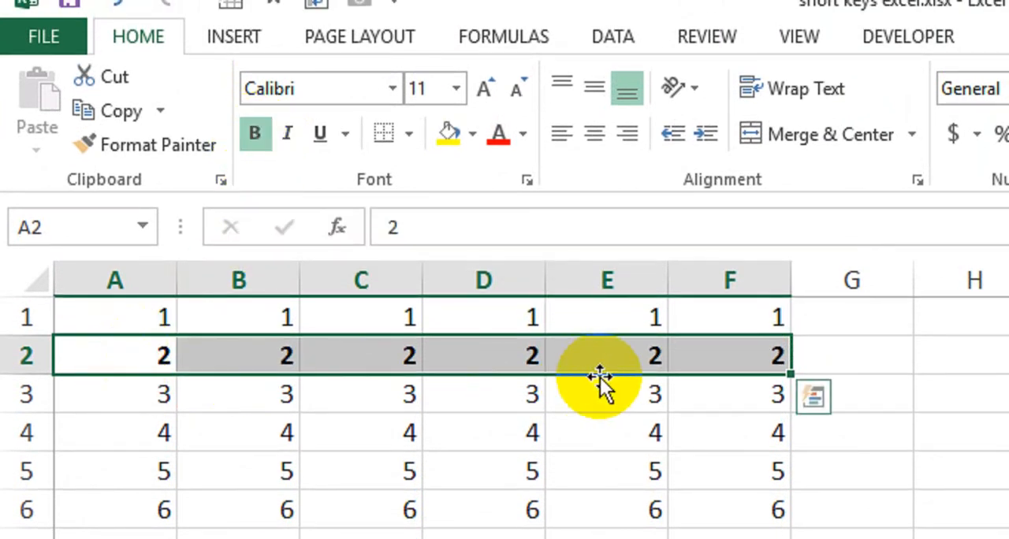
key(ctrl+z)
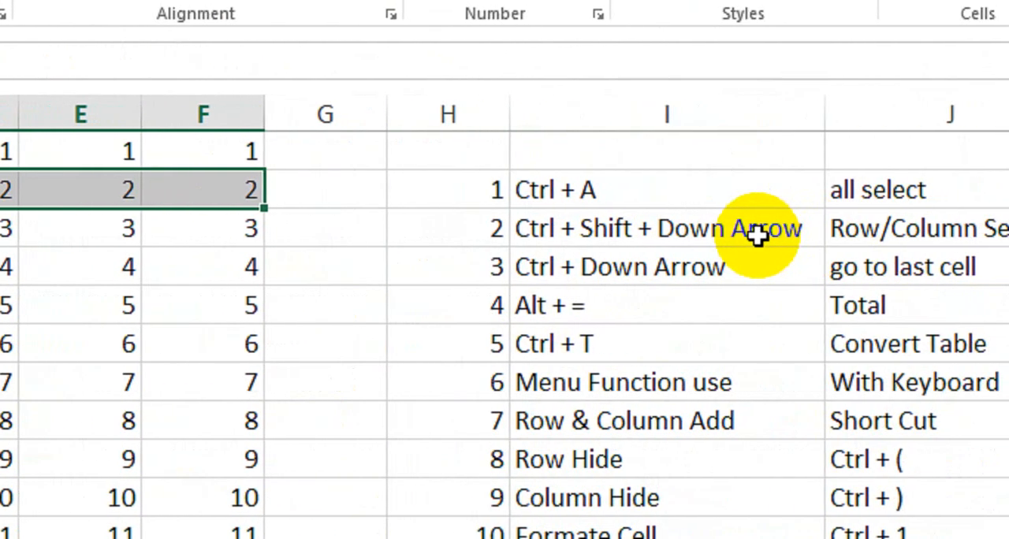
Jump from A1 to the last filled cell in column A, then along row 5 to its last filled cell F5.
click(740, 282)
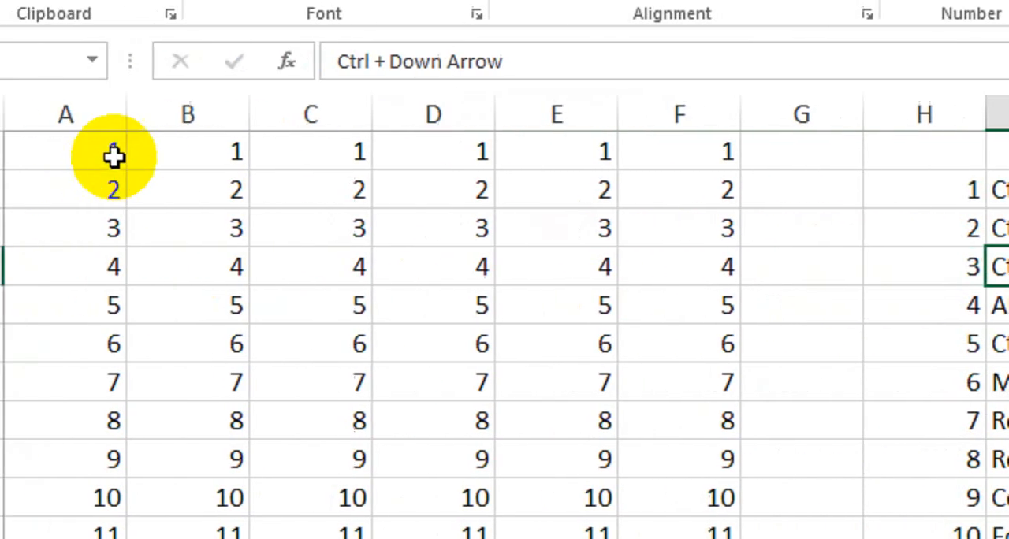
click(113, 155)
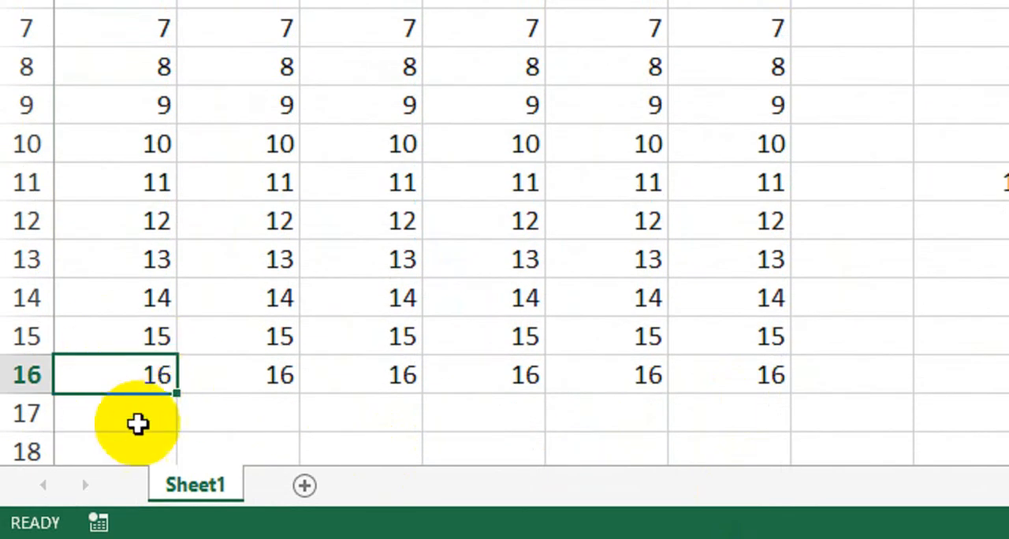
click(130, 104)
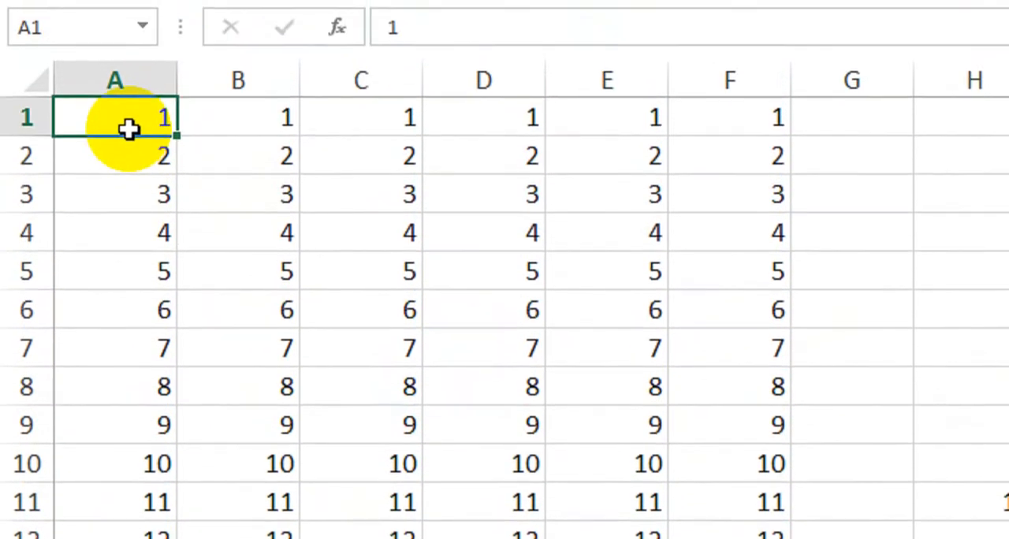
click(115, 257)
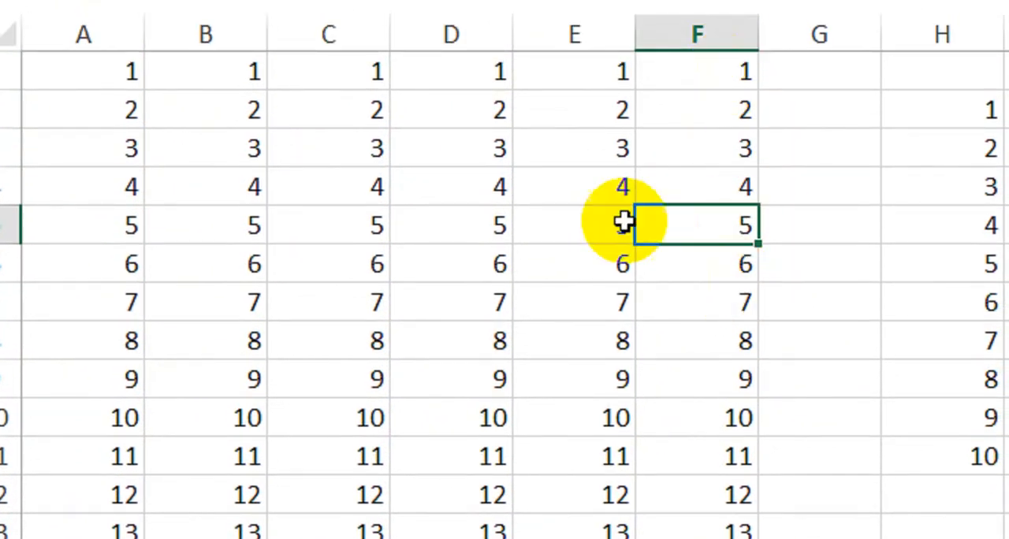
Total column B in B17 with the manually written formula =SUM(B1:B16), then clear the cell.
click(367, 78)
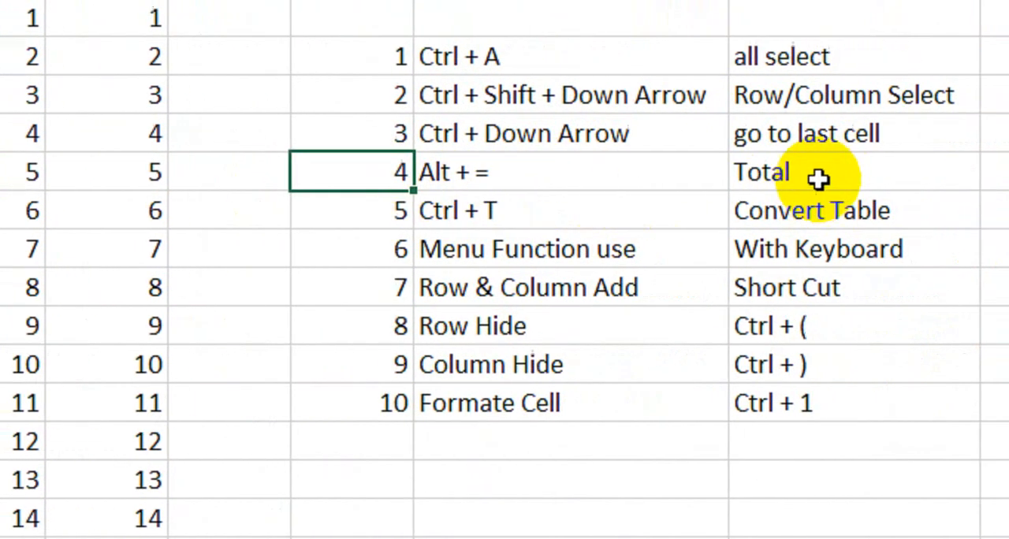
click(860, 173)
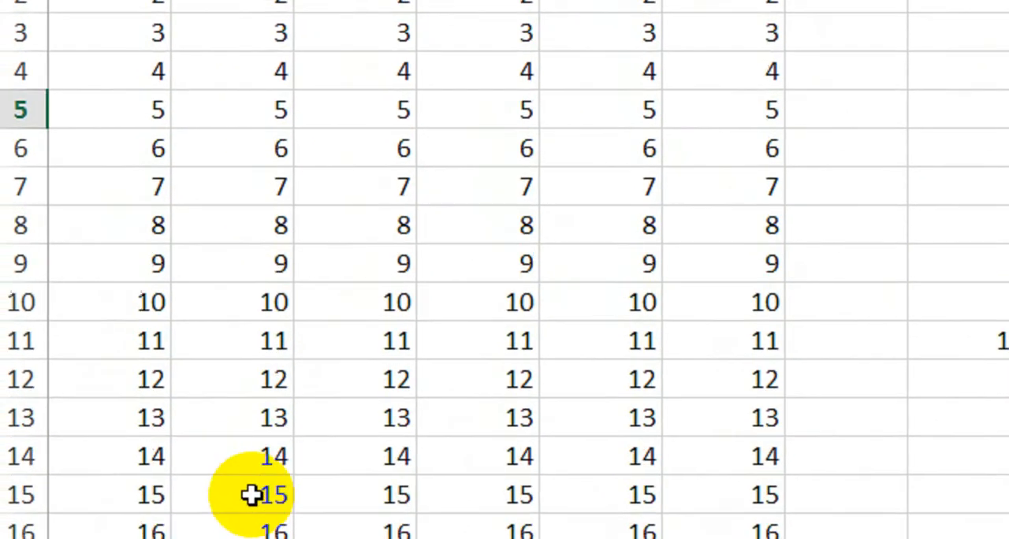
click(253, 419)
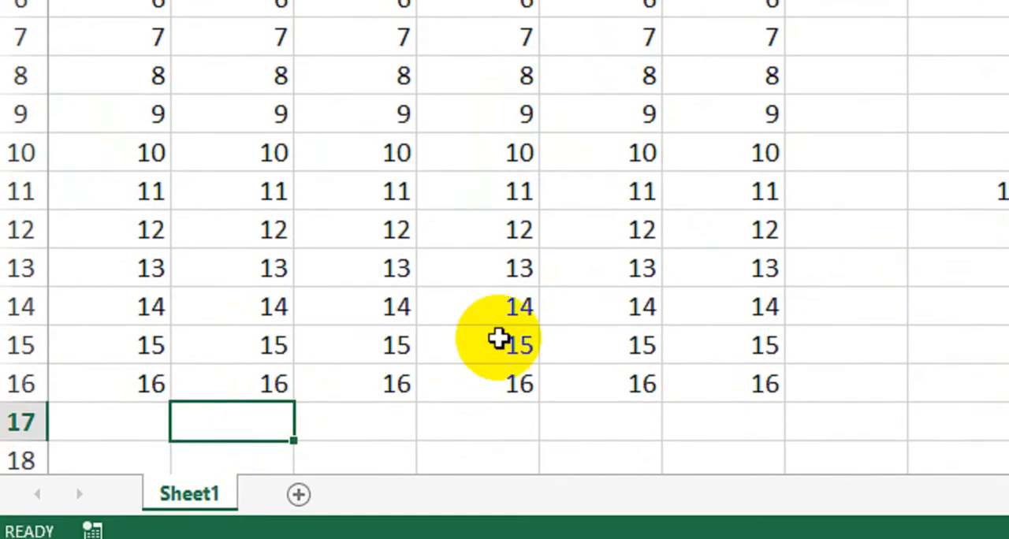
text(=sum)
key(Tab)
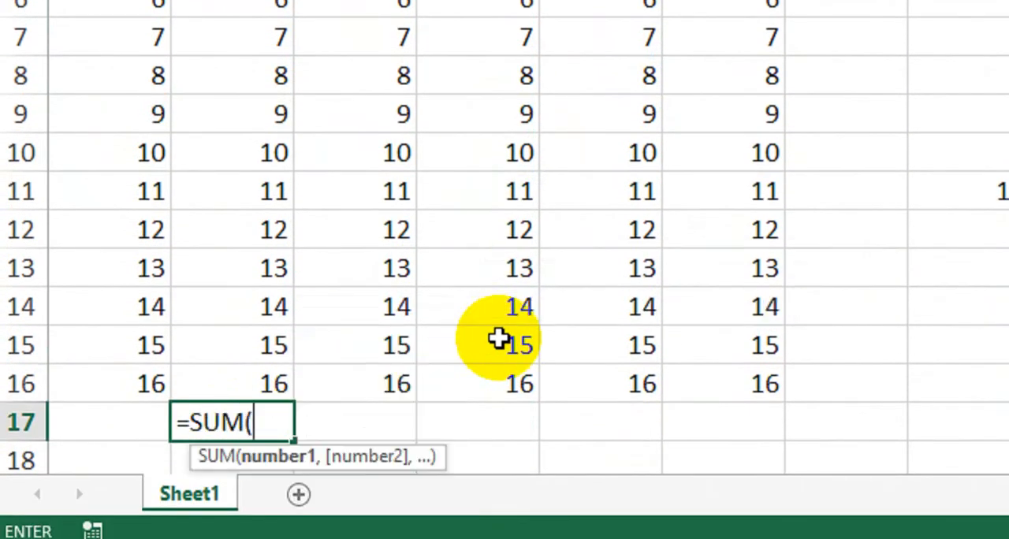
drag(253, 117, 247, 471)
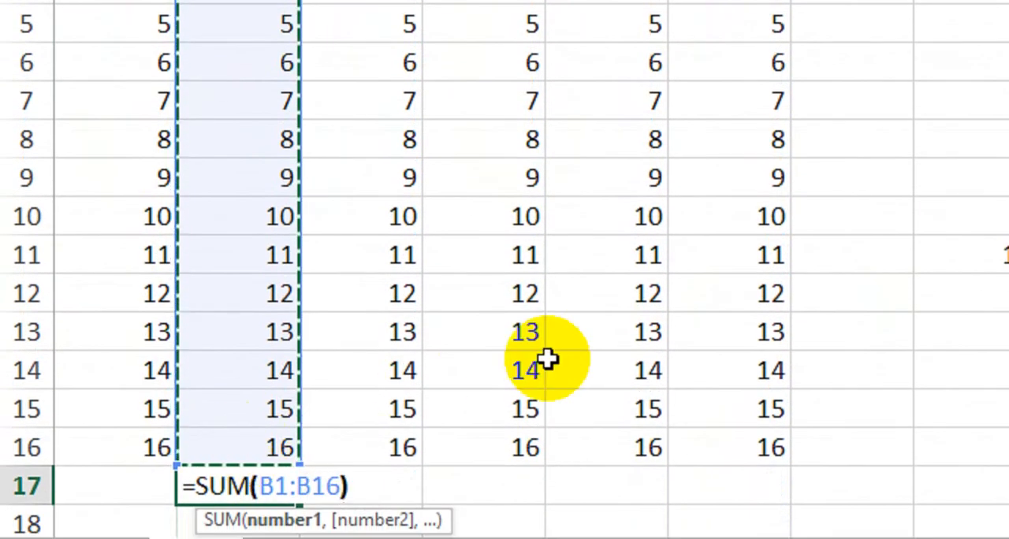
text())
key(Return)
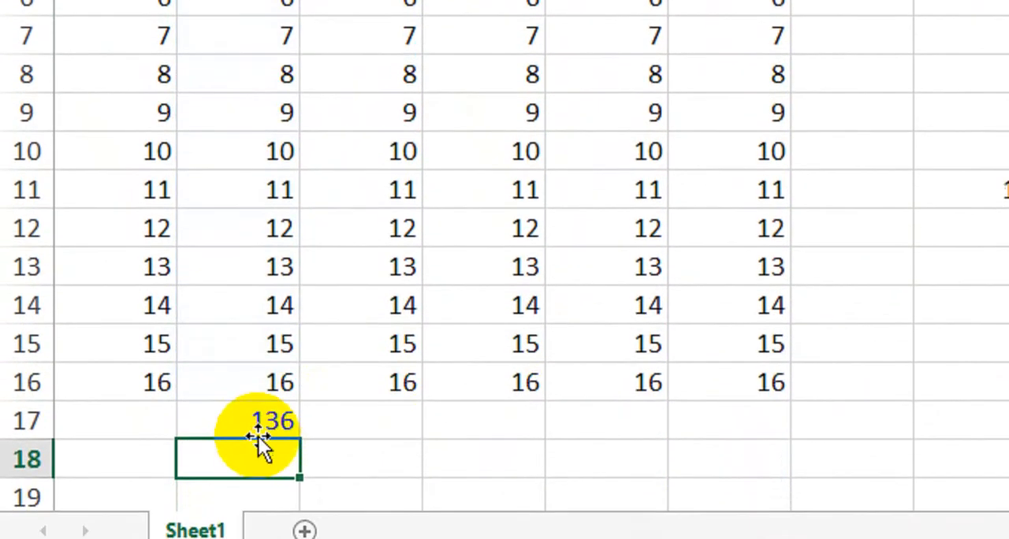
click(272, 402)
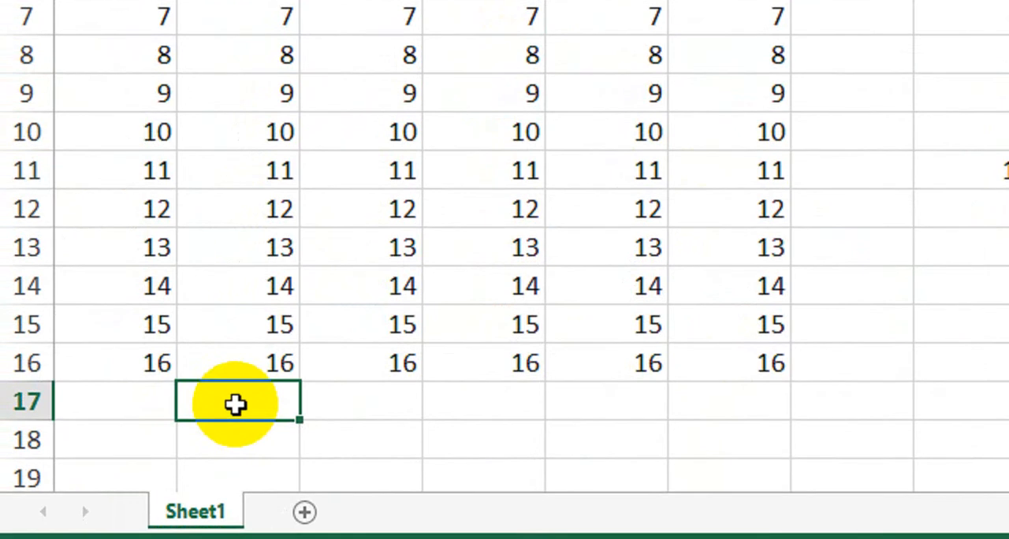
Total column B in B17 with AutoSum over B1:B16, then delete the result.
key(alt+equal)
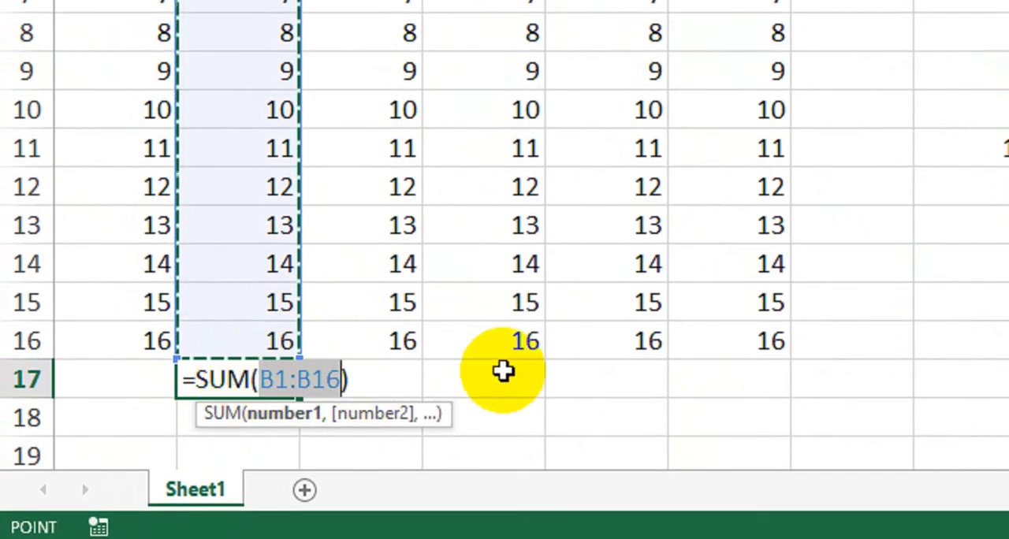
key(Return)
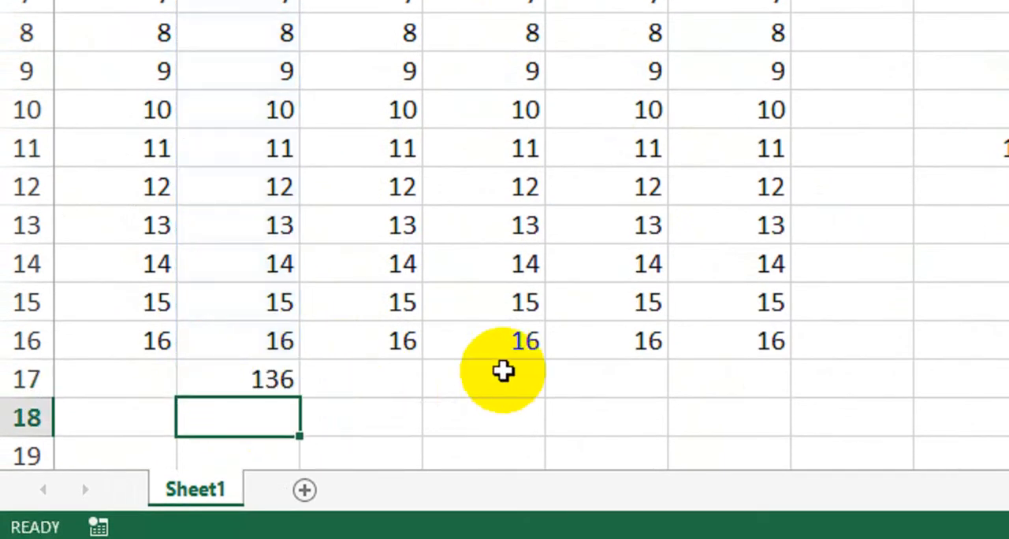
click(266, 384)
key(Delete)
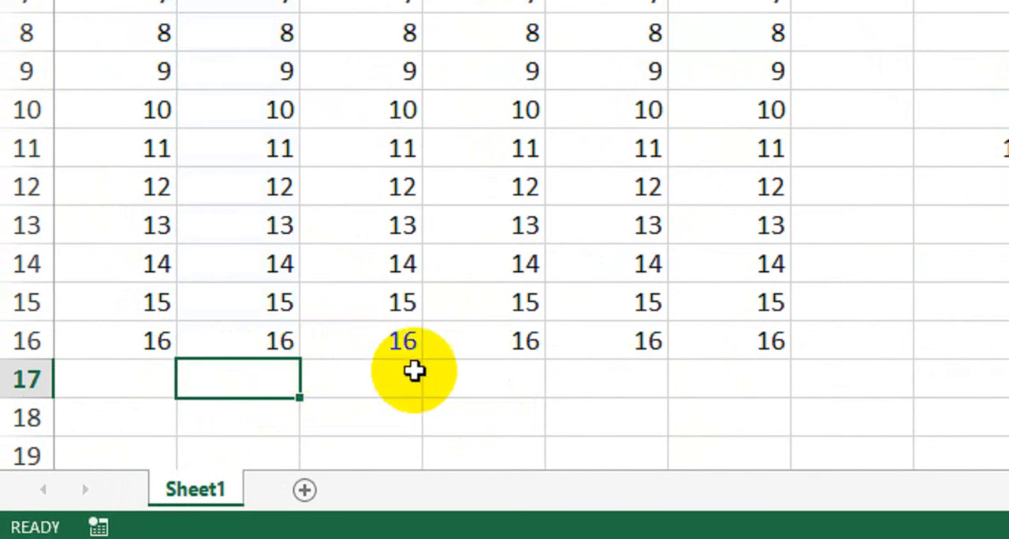
Total column D in D17 with AutoSum over D1:D16, then delete the result.
click(416, 371)
click(515, 368)
key(alt+equal)
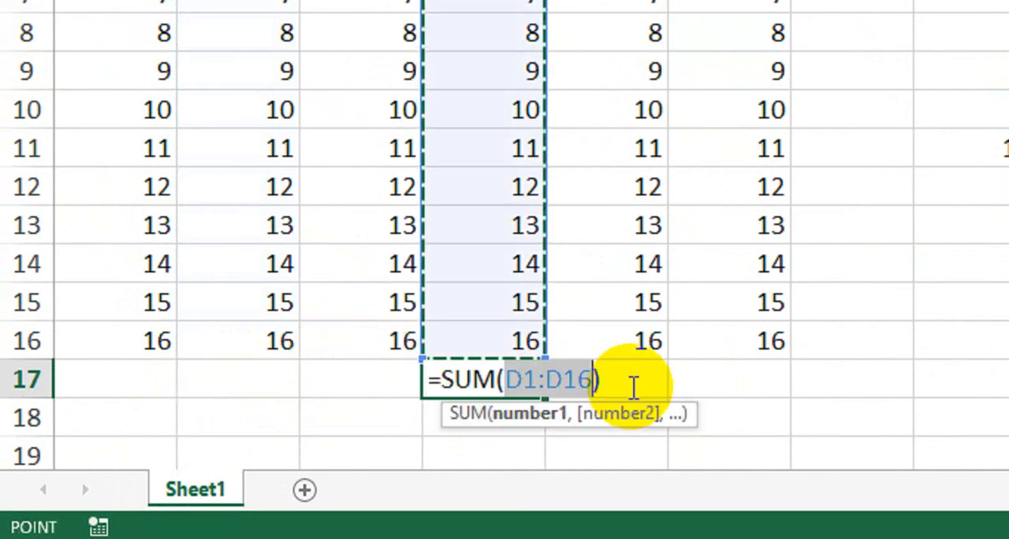
key(Return)
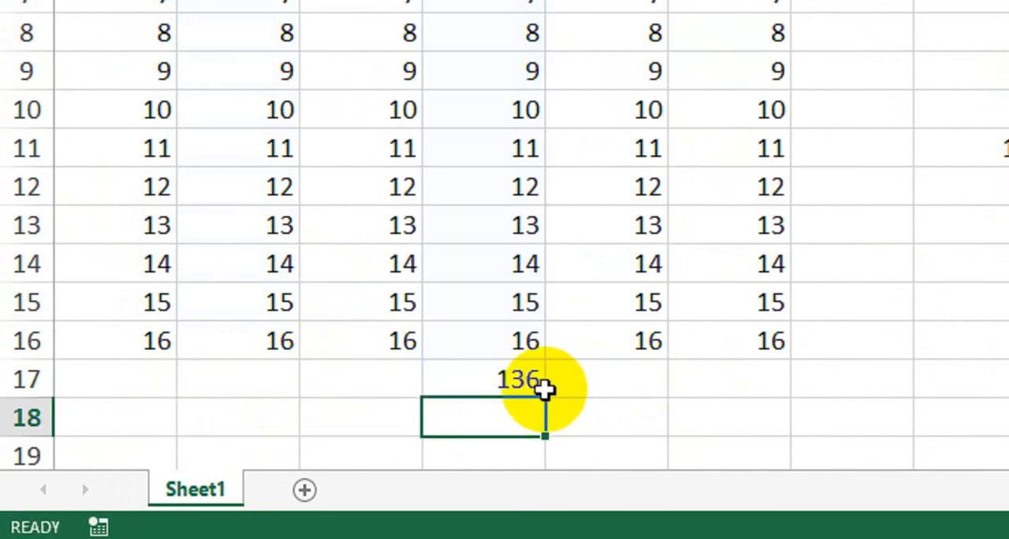
click(510, 382)
key(Delete)
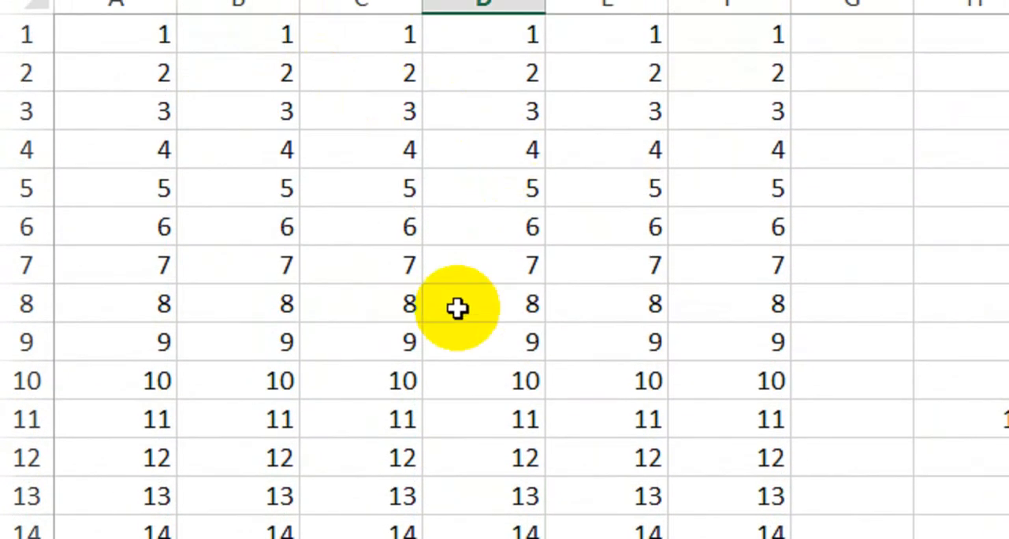
Convert the whole data block A1:F16 into a table with headers, then undo the conversion.
click(376, 276)
click(581, 348)
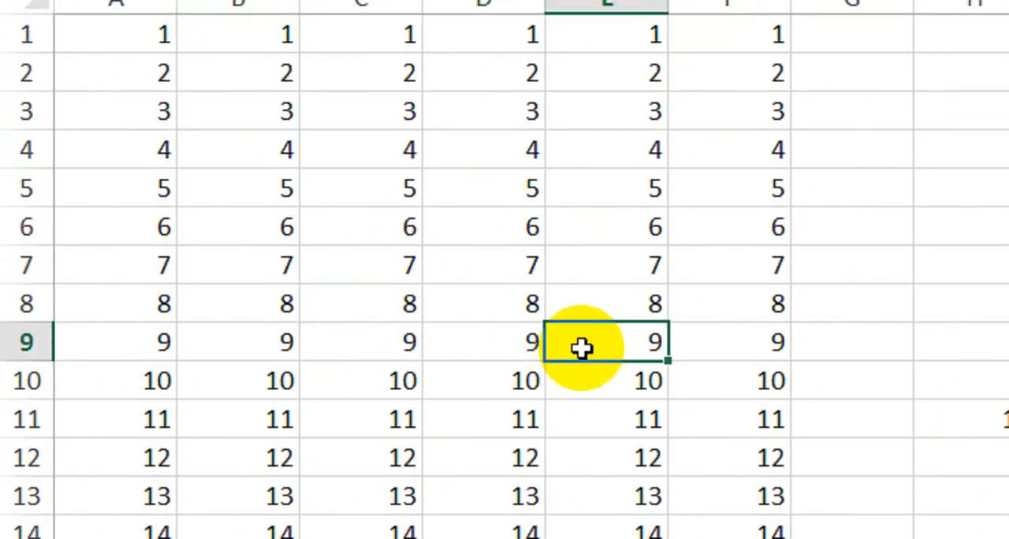
click(276, 354)
click(255, 410)
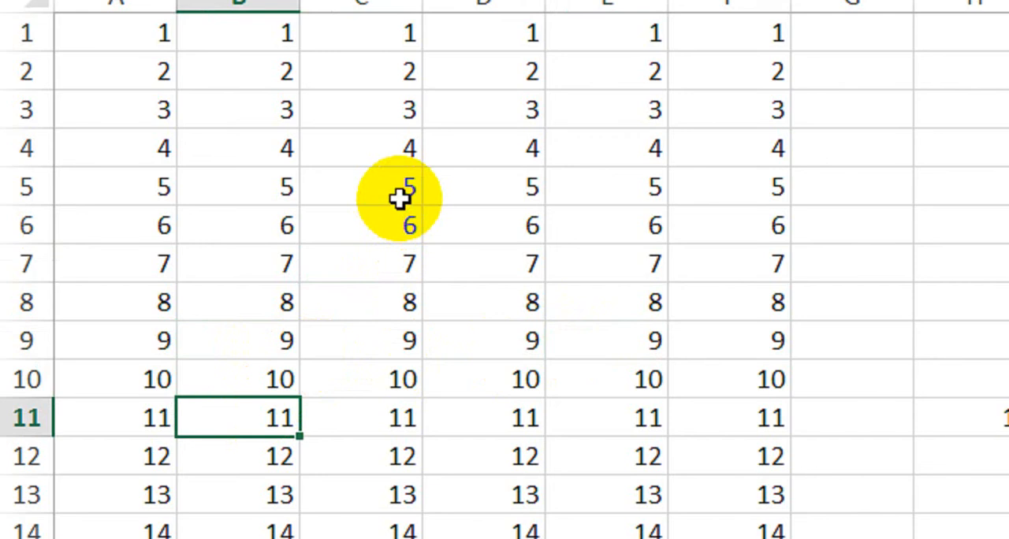
key(ctrl+a)
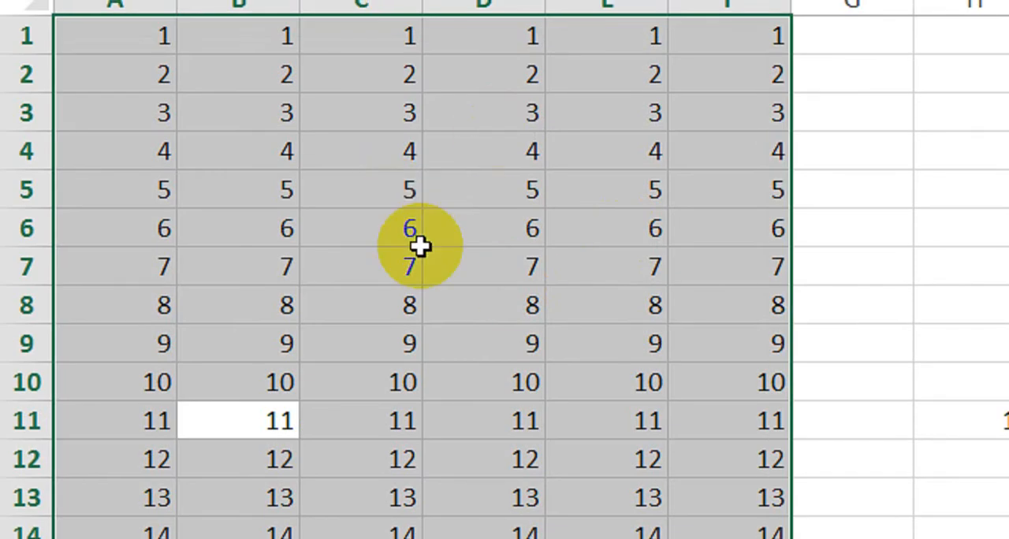
key(ctrl+t)
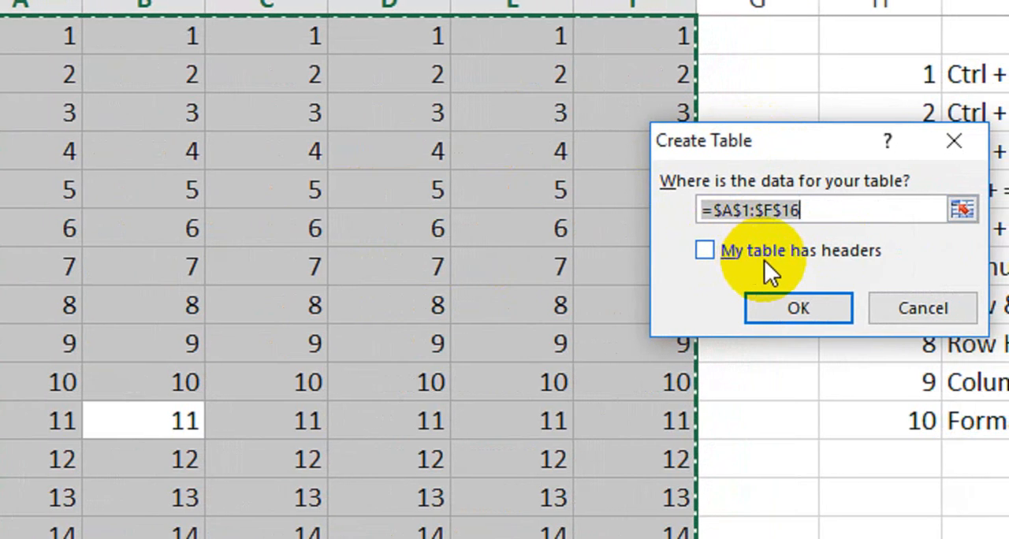
click(713, 258)
click(800, 312)
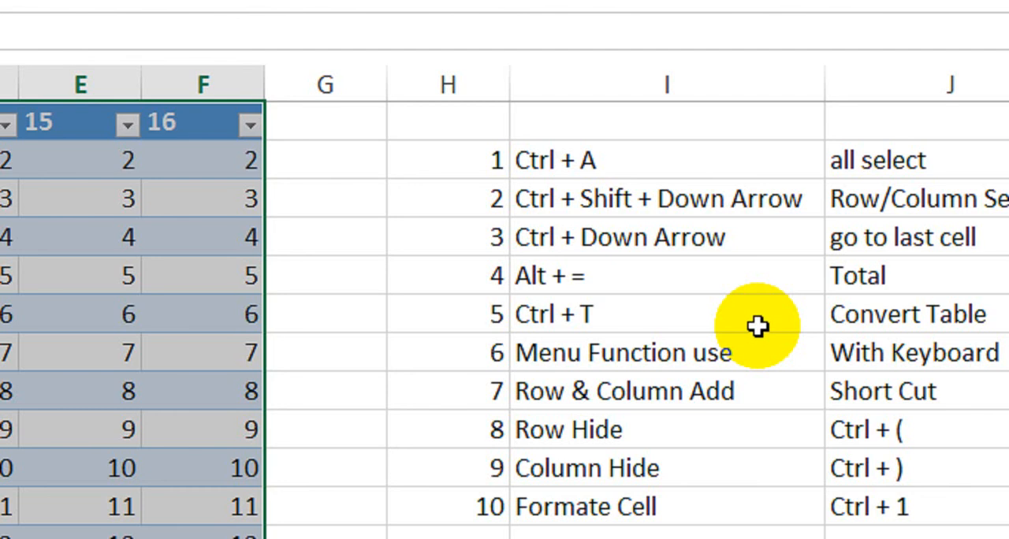
key(ctrl+z)
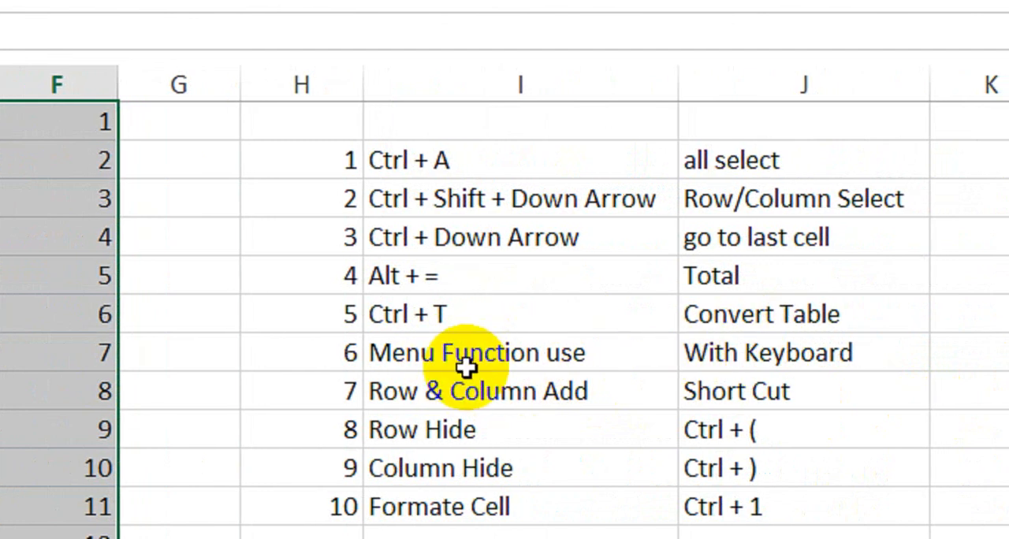
Insert an entire column at cell D1, then undo the insertion.
click(456, 360)
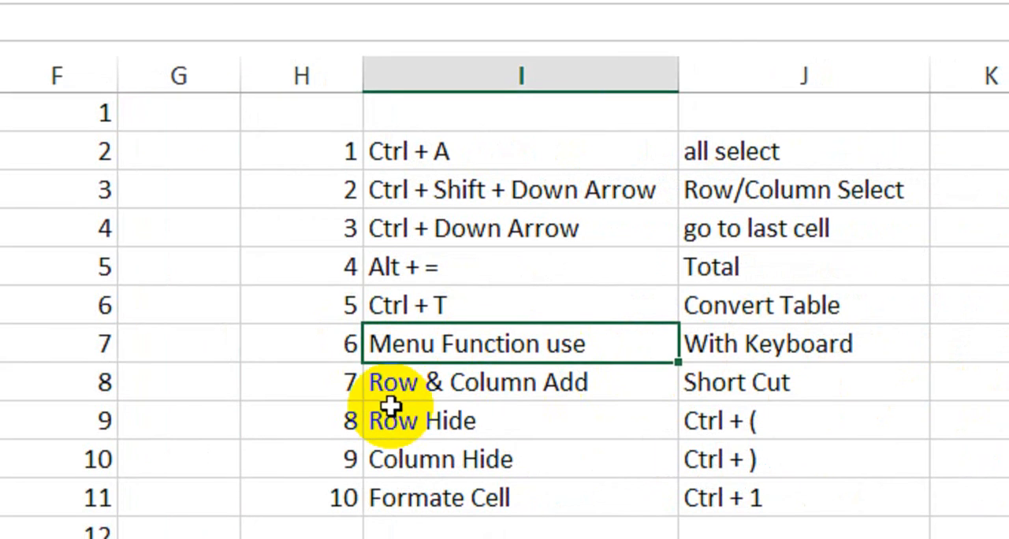
click(389, 405)
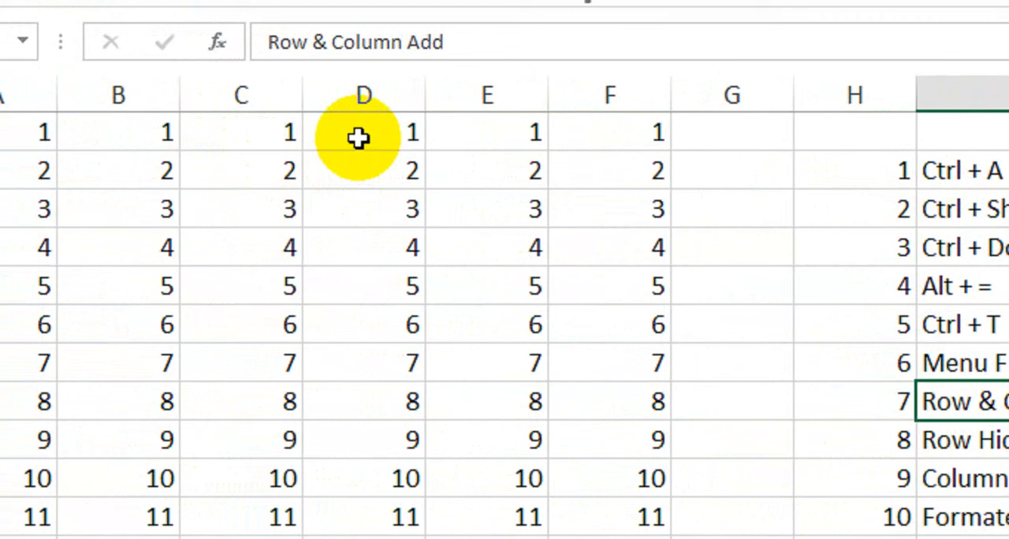
click(361, 142)
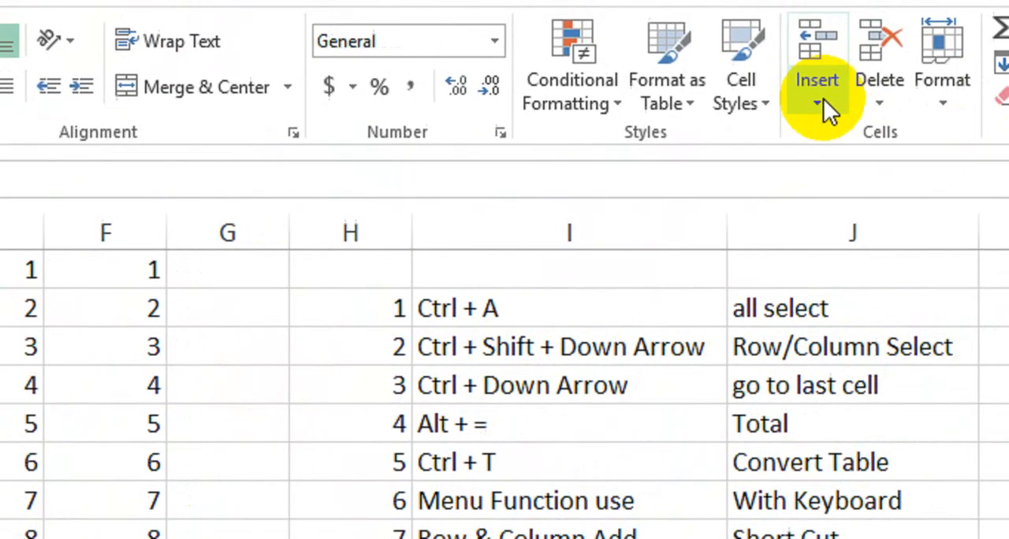
click(822, 102)
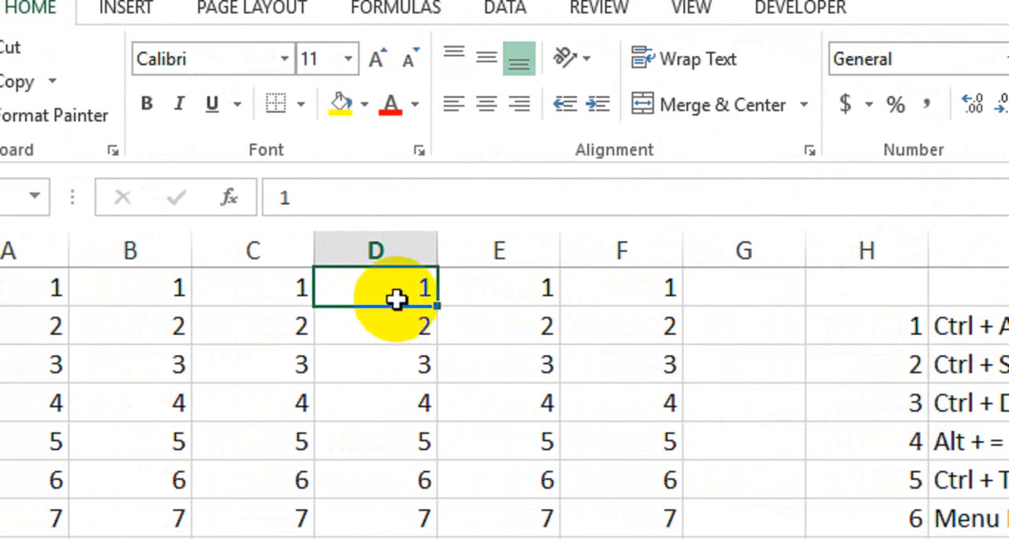
key(ctrl+shift+plus)
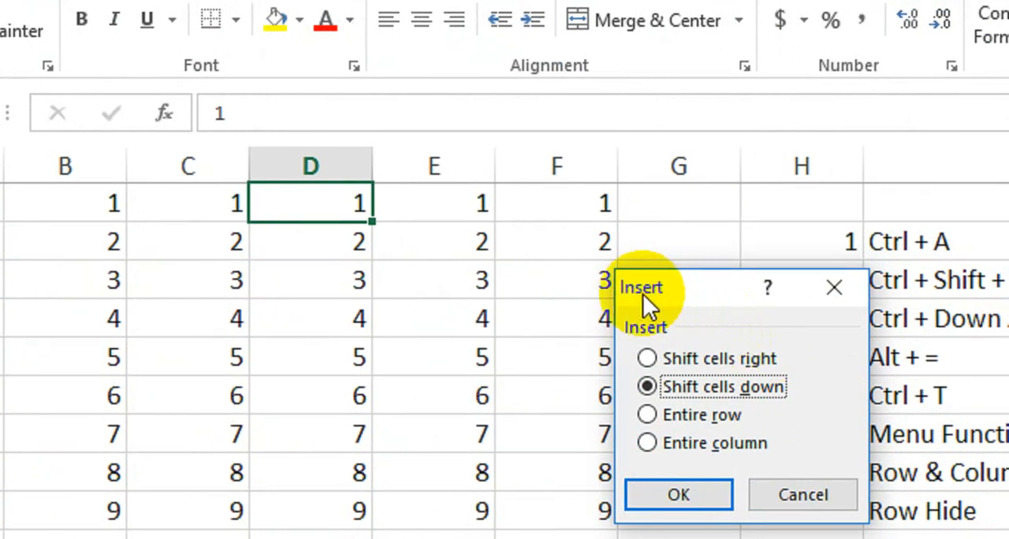
click(667, 359)
click(673, 391)
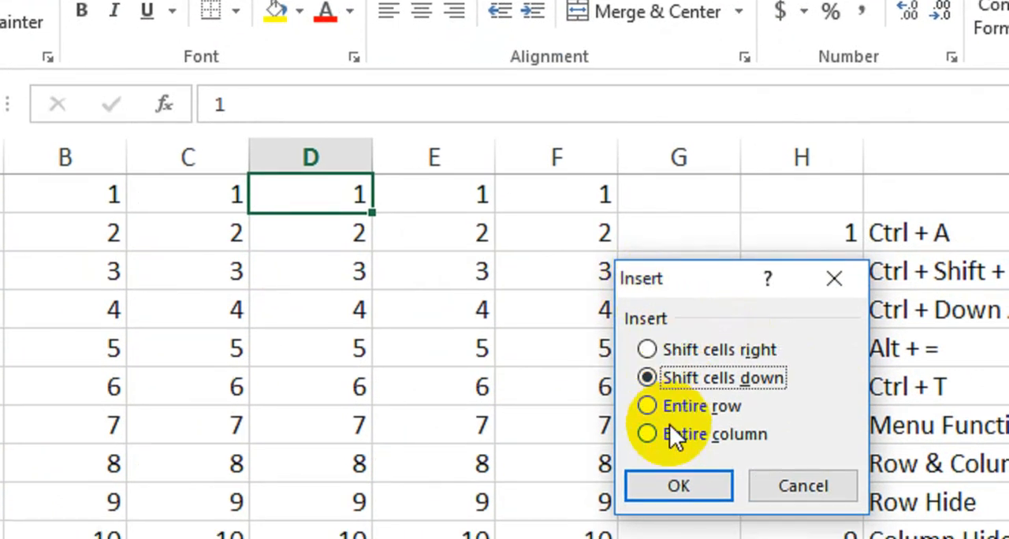
click(670, 398)
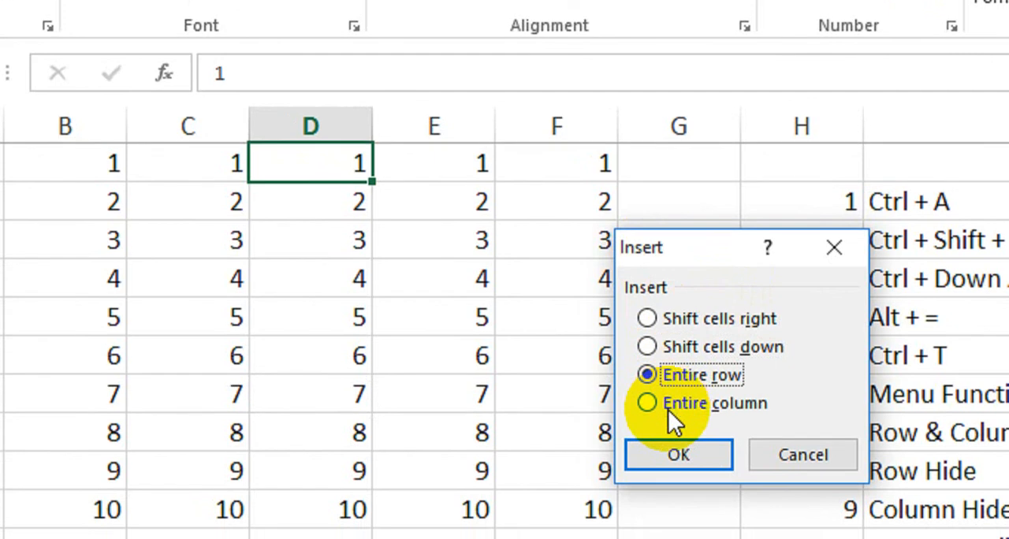
click(668, 426)
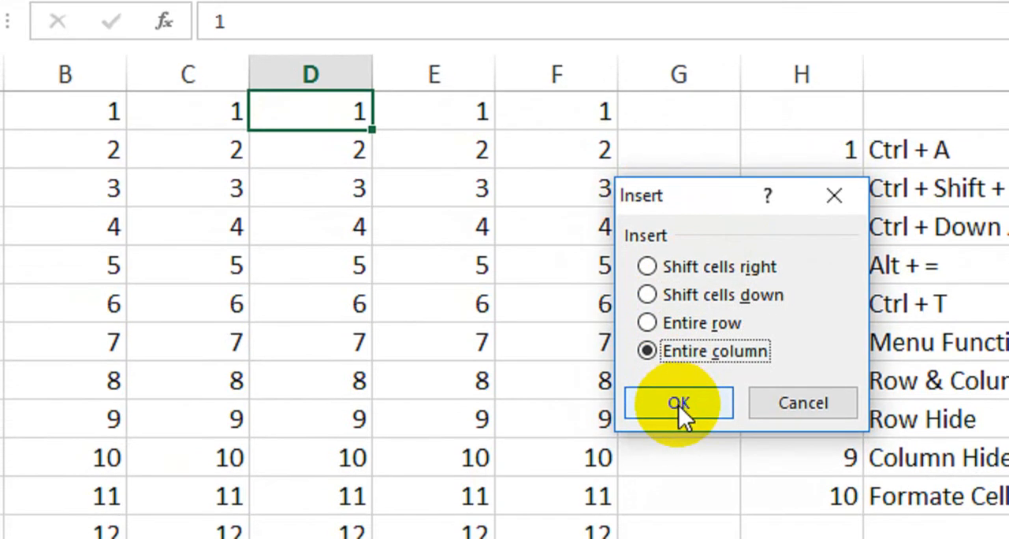
click(678, 404)
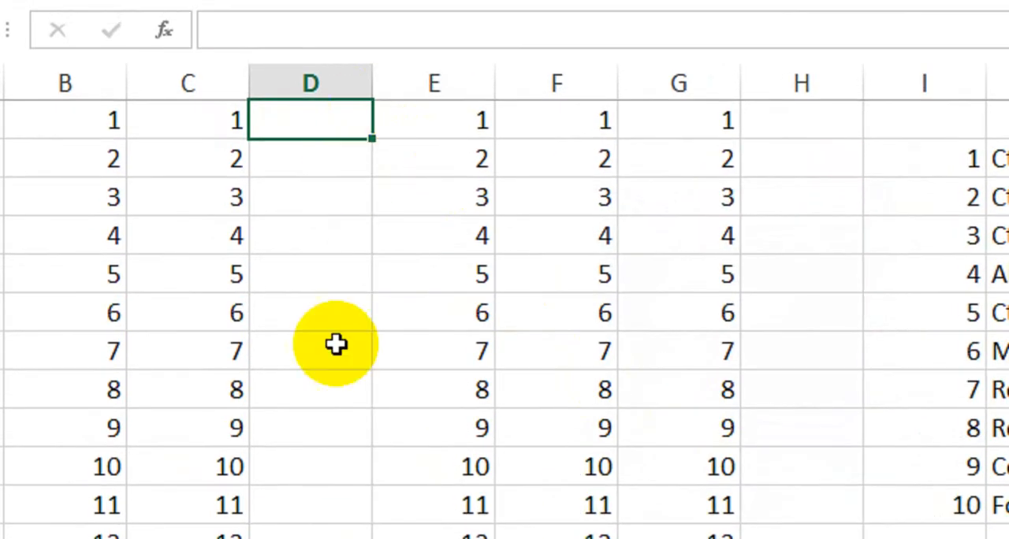
key(ctrl+z)
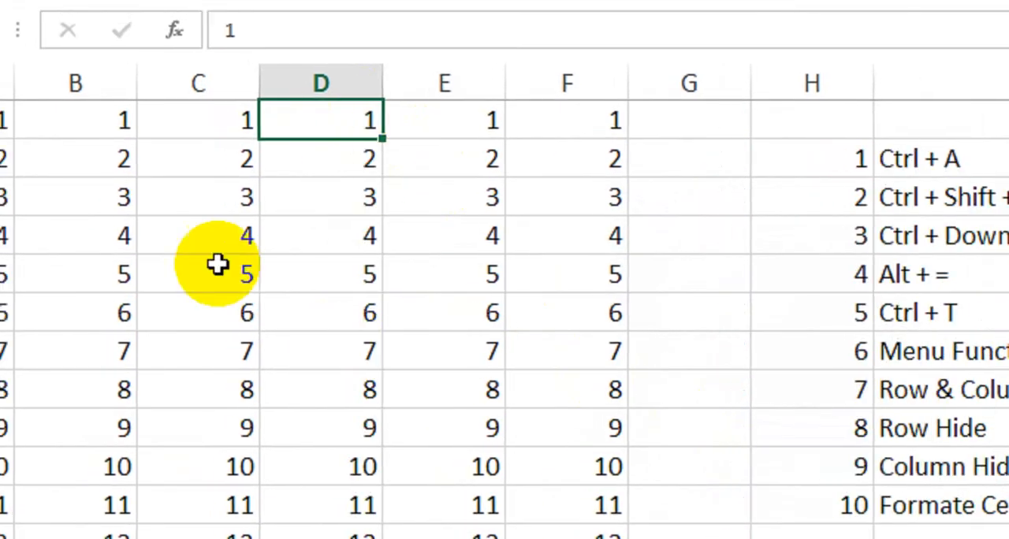
Insert an entire row at cell B3, then undo the insertion.
click(32, 205)
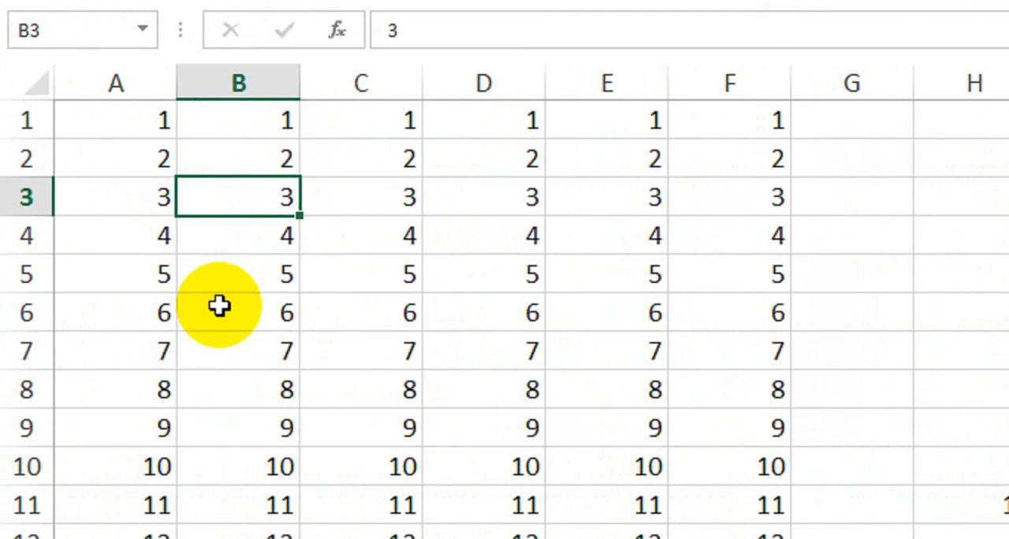
key(ctrl+shift+equal)
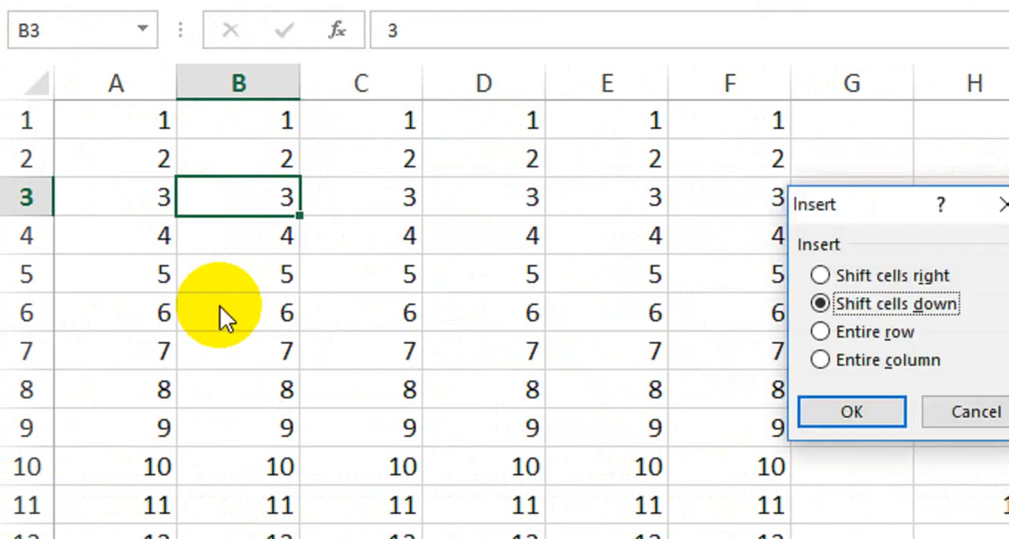
click(766, 334)
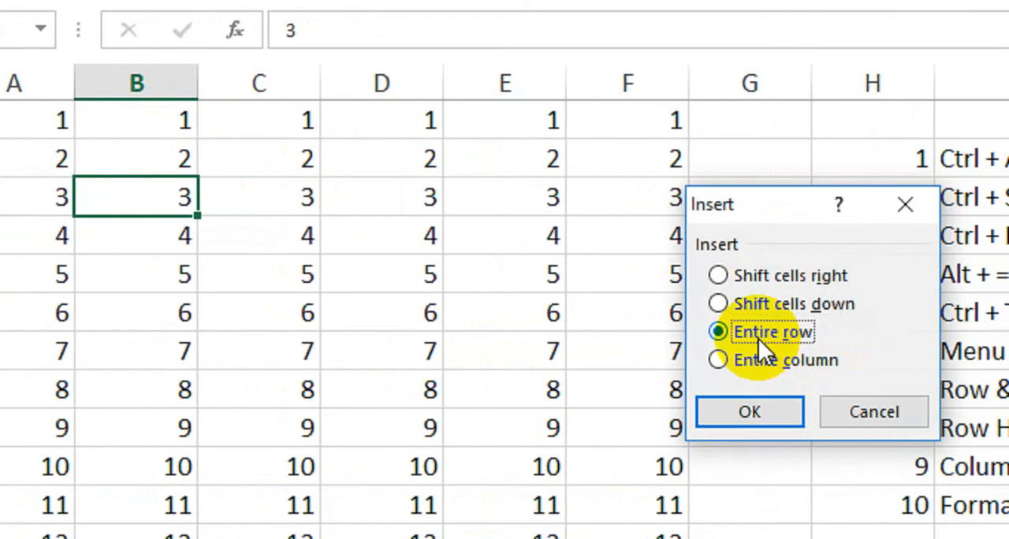
click(743, 407)
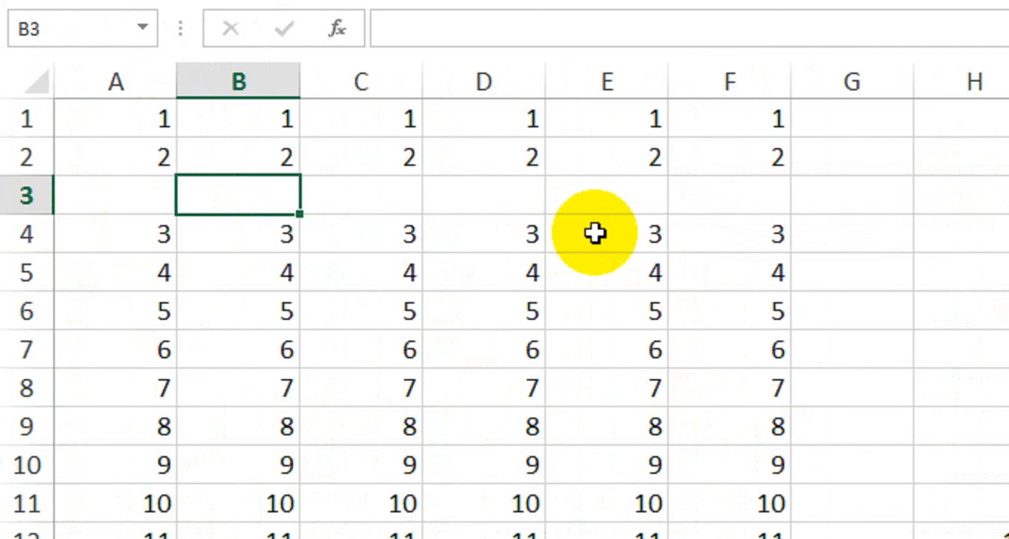
key(ctrl+z)
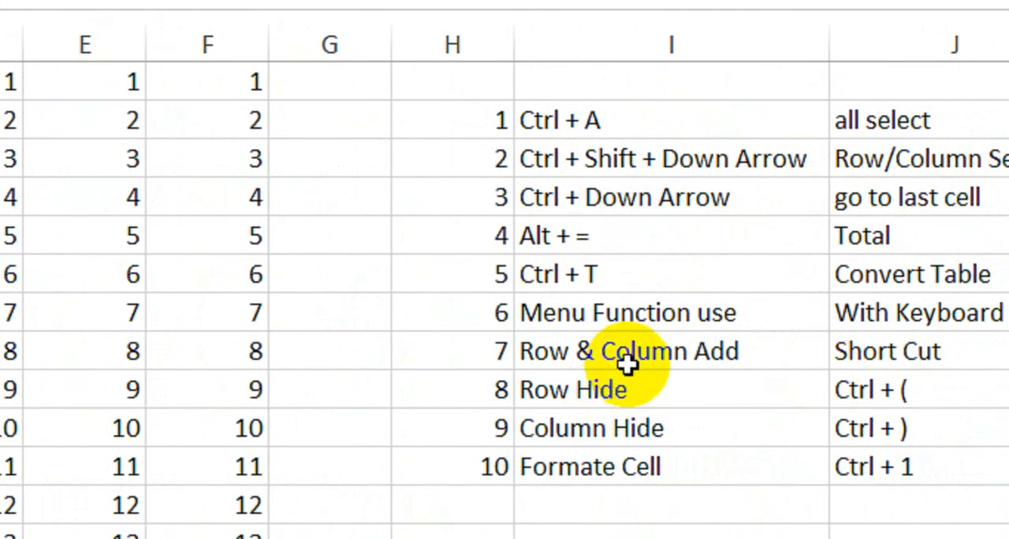
Delete the entire row at cell B7, then undo the deletion.
click(674, 354)
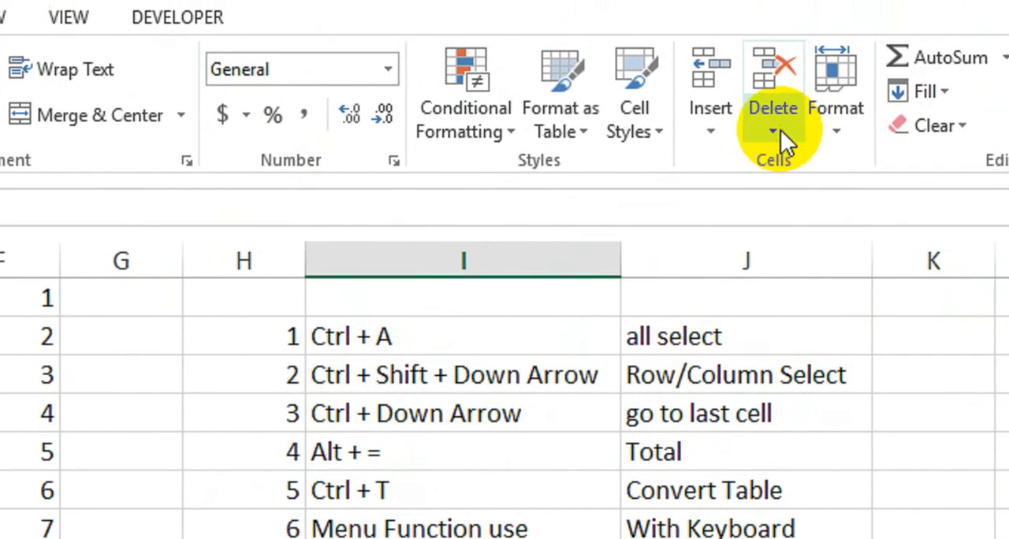
click(998, 23)
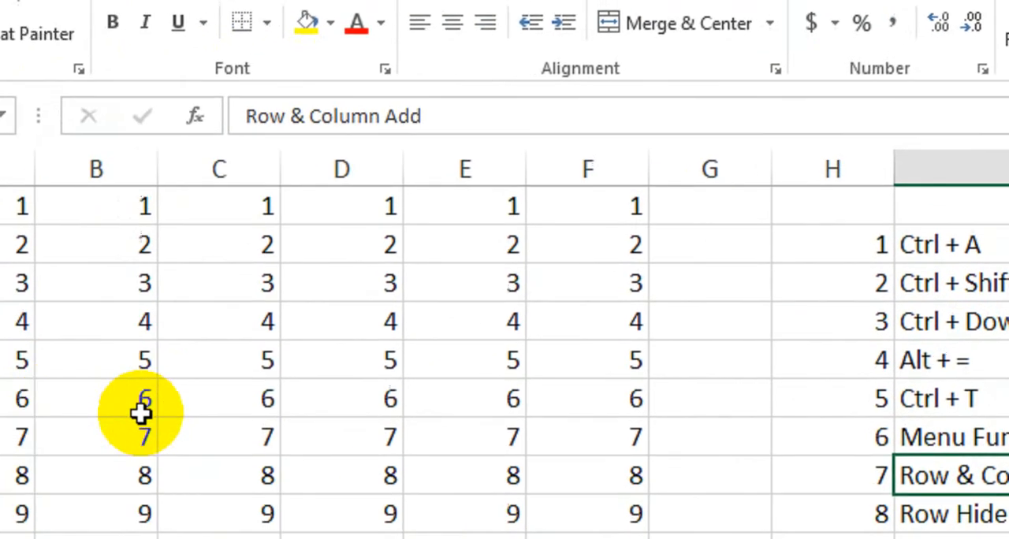
click(208, 411)
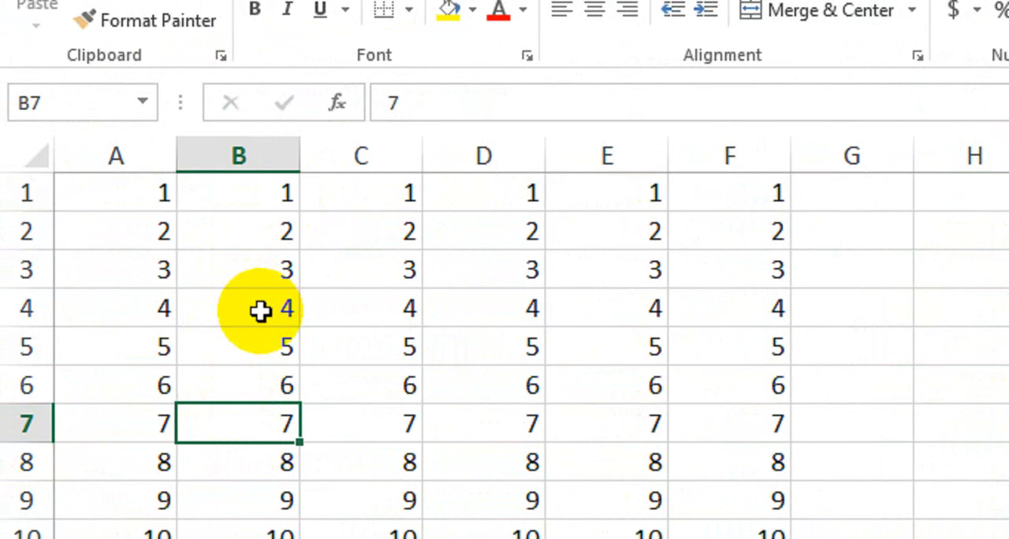
key(ctrl+minus)
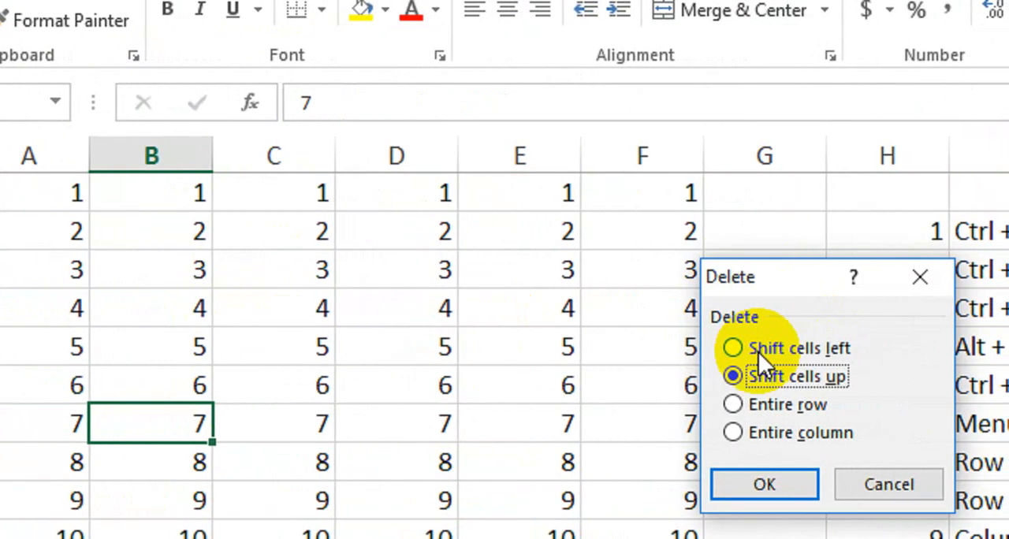
click(777, 351)
click(758, 382)
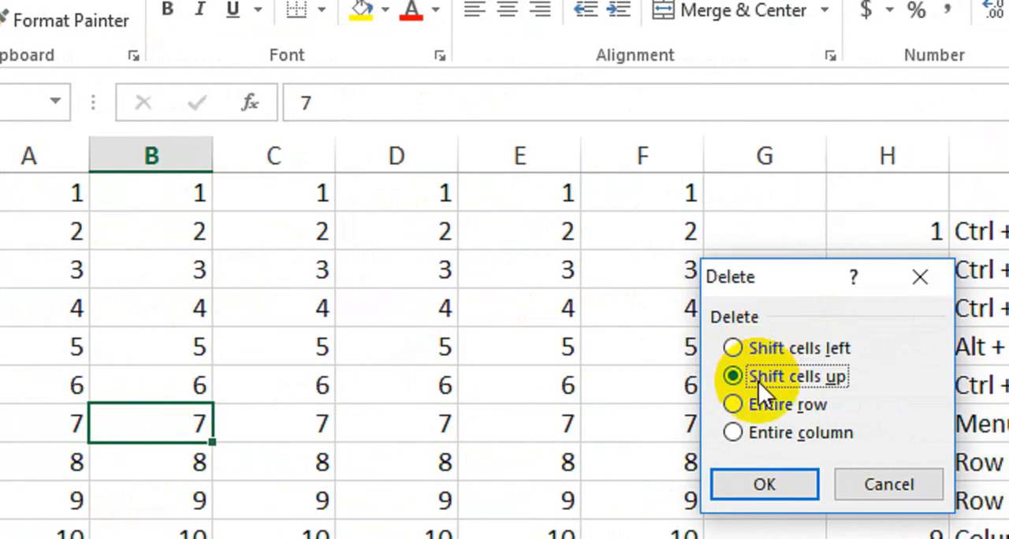
click(754, 403)
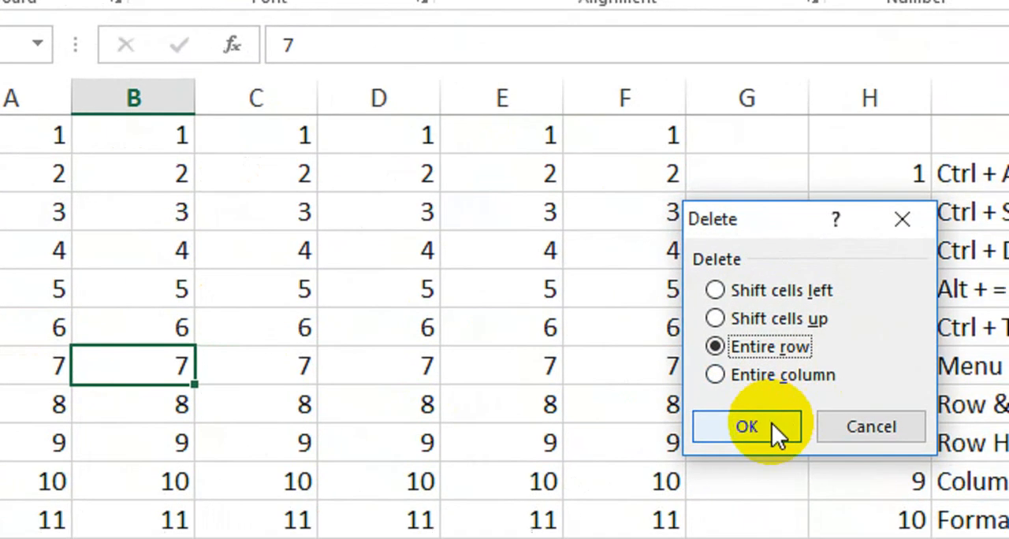
click(875, 449)
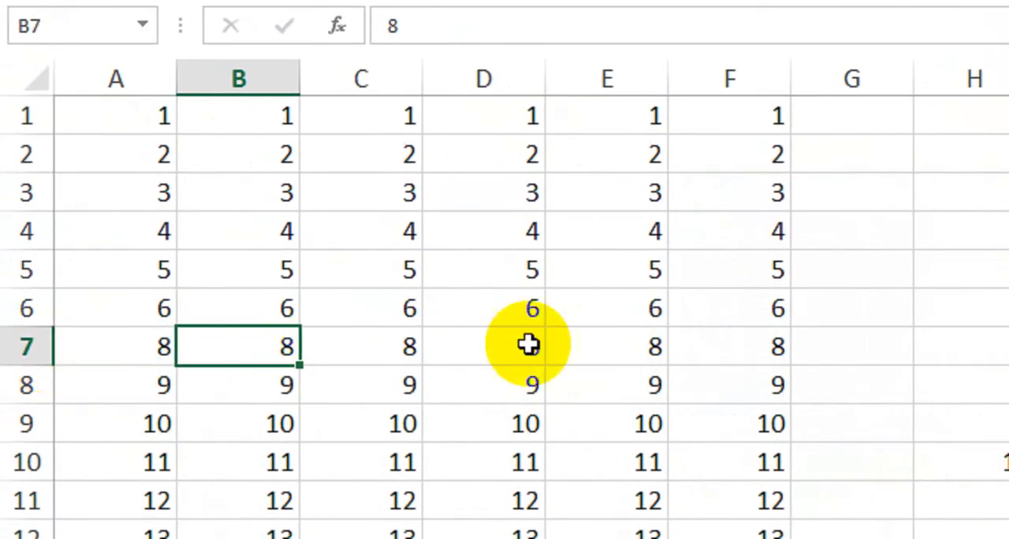
key(ctrl+z)
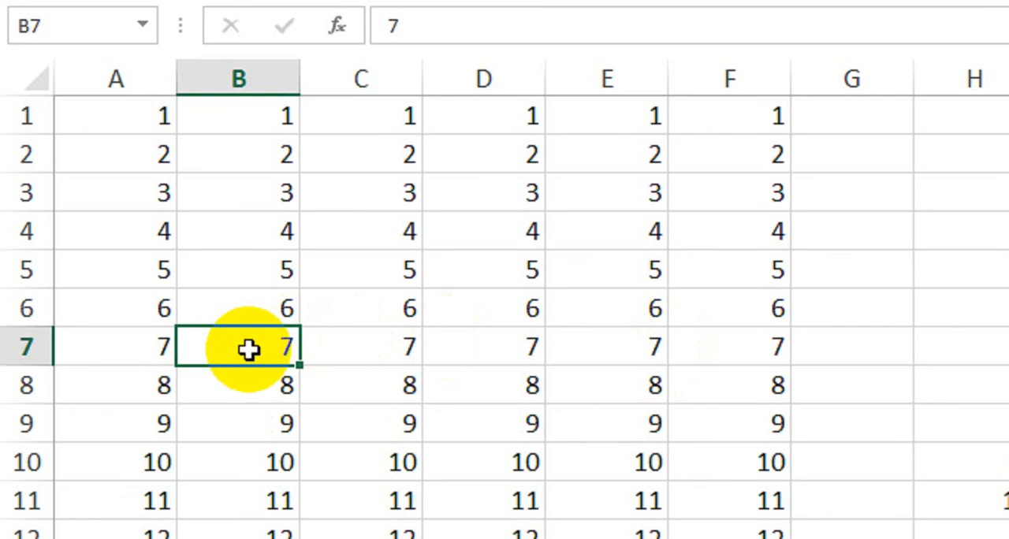
Delete the entire column at cell B7.
key(ctrl+minus)
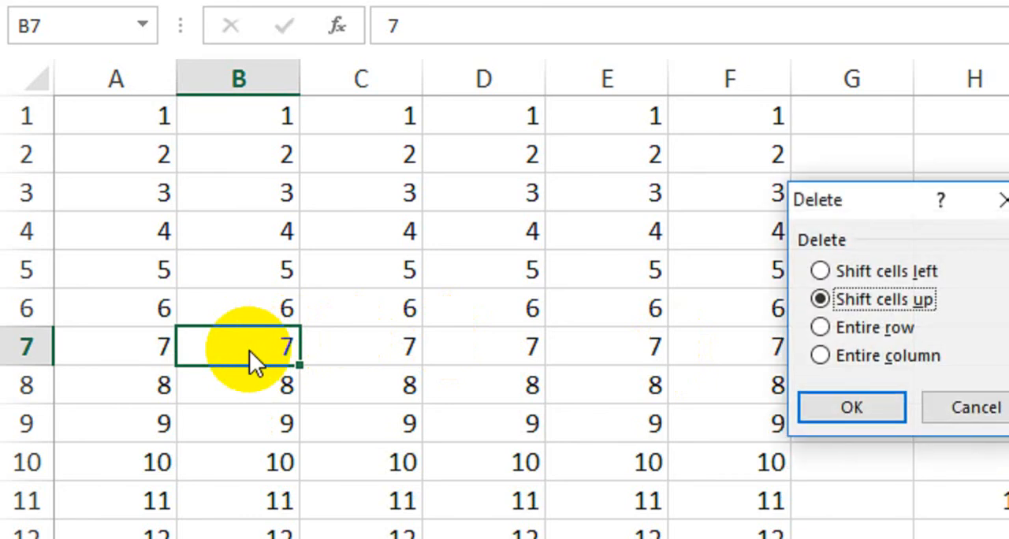
click(785, 357)
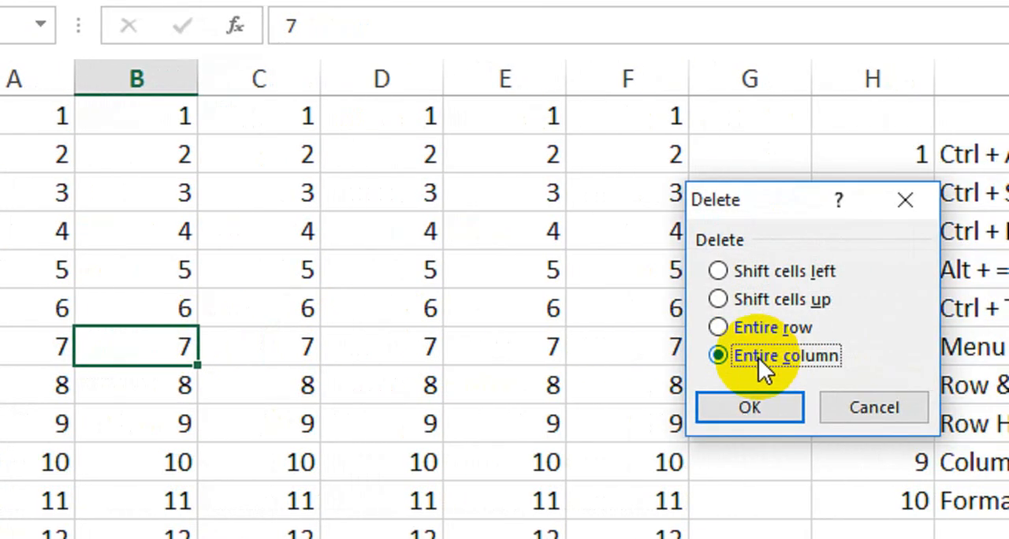
click(773, 406)
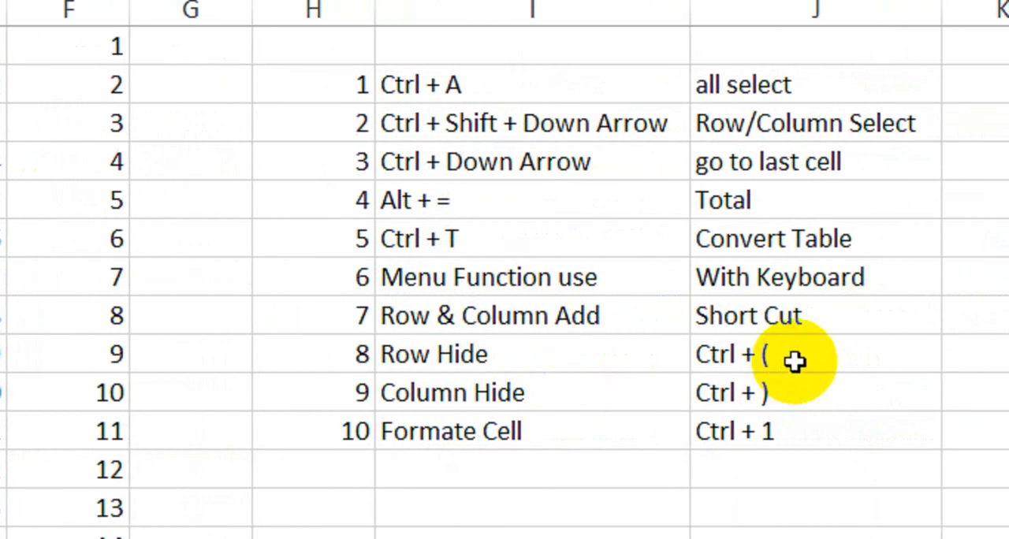
Hide row 5 from cell A5, then unhide it.
click(796, 354)
click(777, 441)
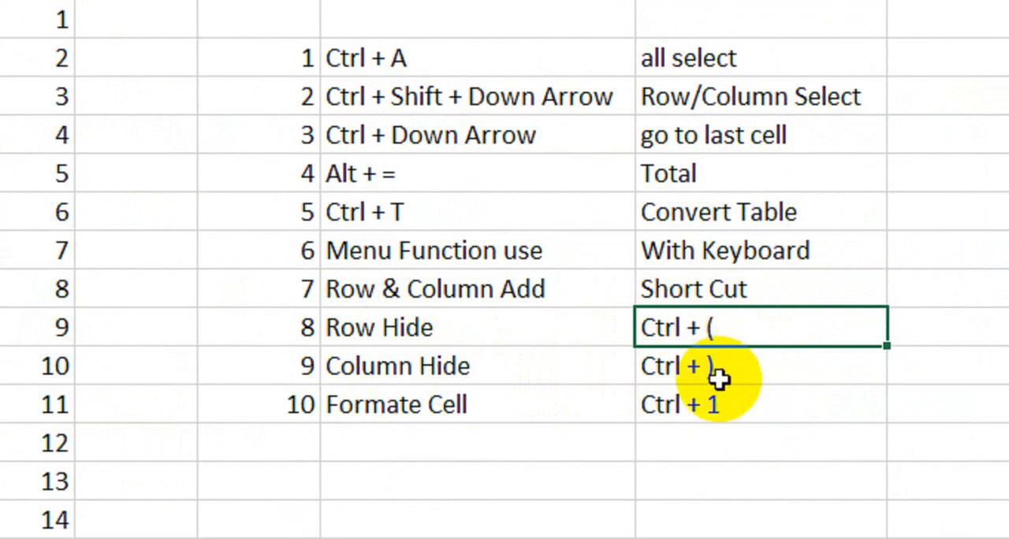
scroll(169, 314, left, 5)
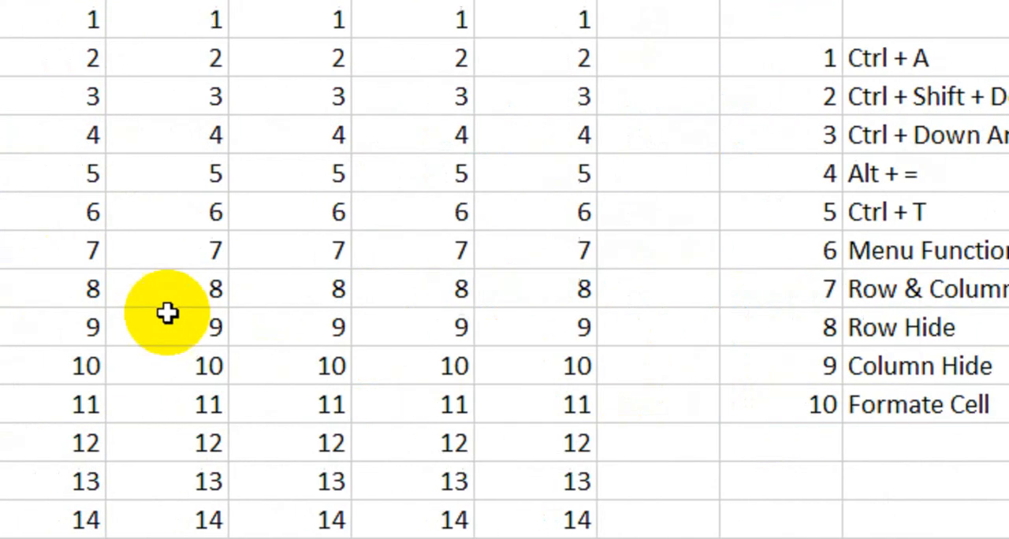
click(79, 190)
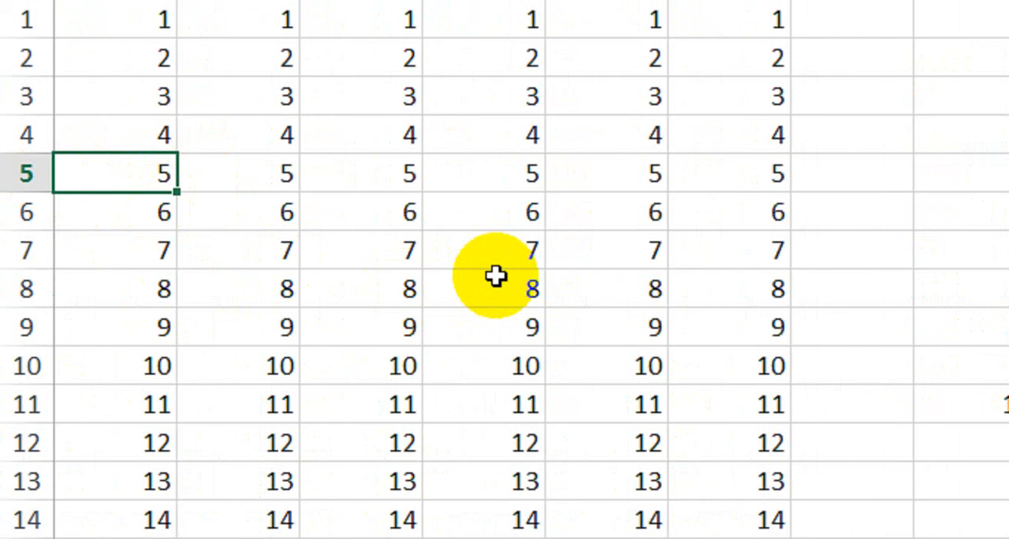
key(ctrl+9)
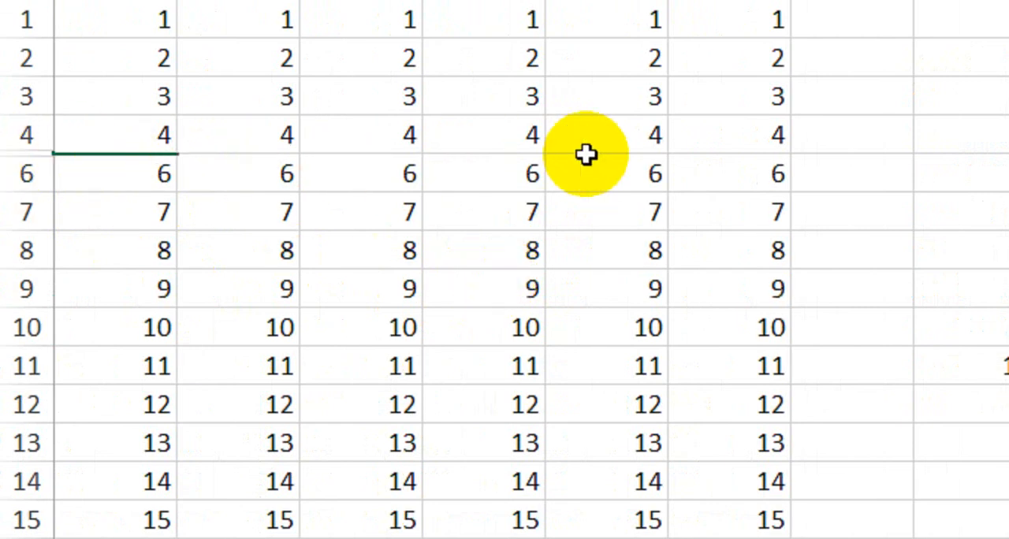
key(ctrl+shift+9)
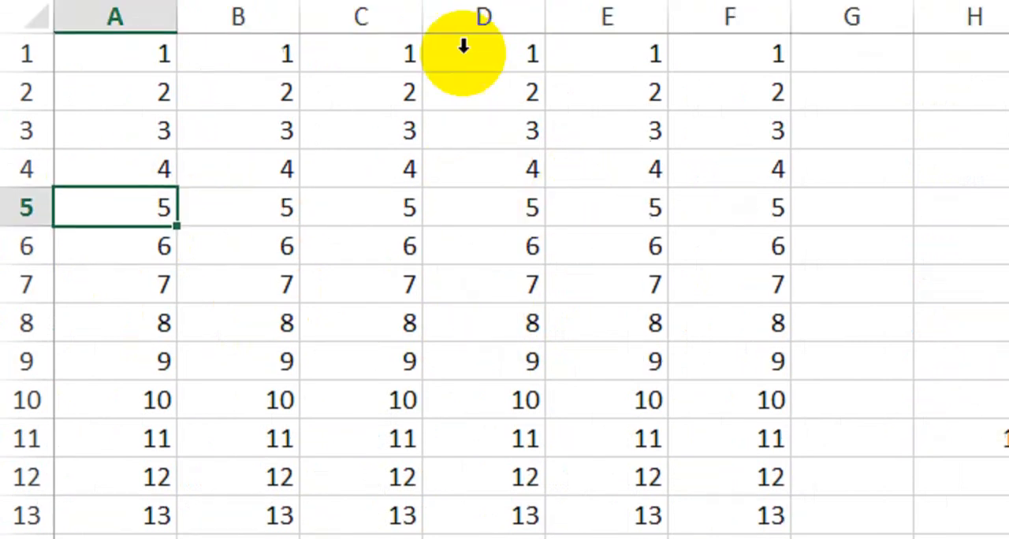
Hide column D from cell D4, then unhide it.
click(518, 254)
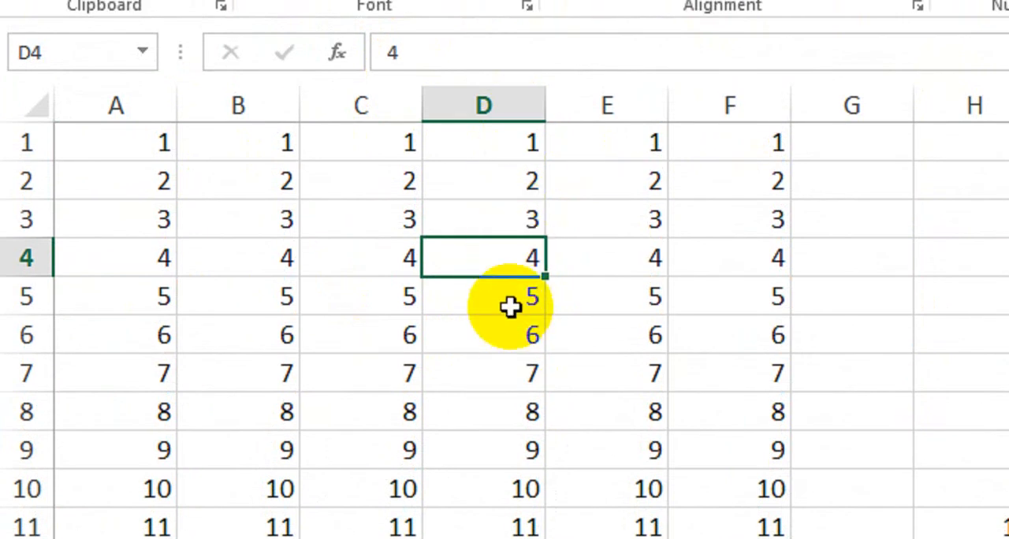
key(ctrl+0)
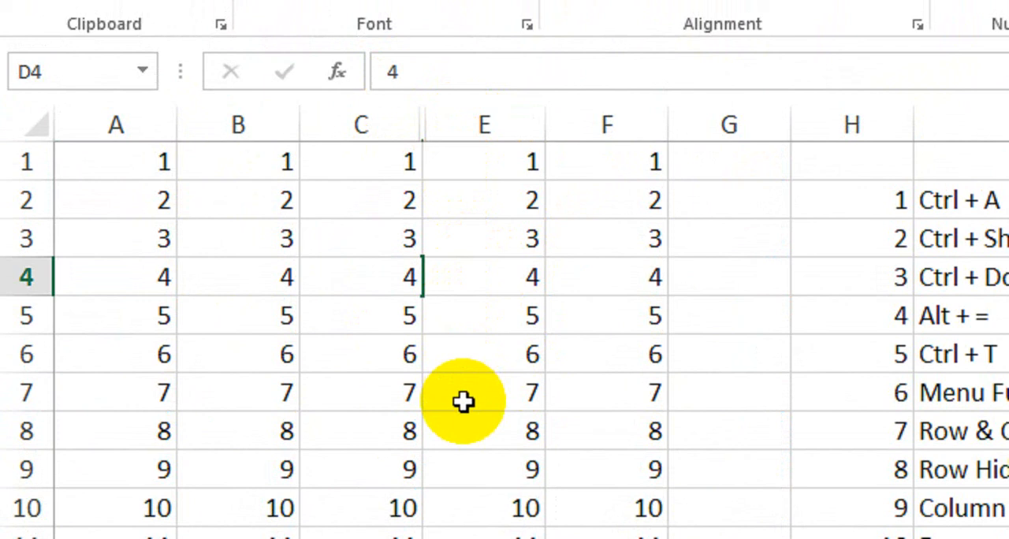
key(ctrl+shift+0)
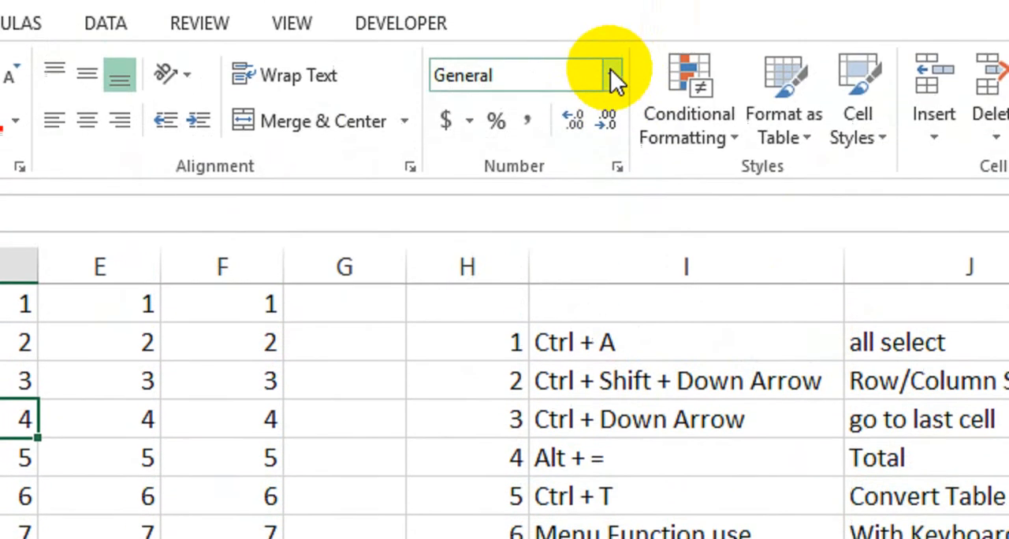
Open the Format Cells dialog for cell D4 from three different ribbon commands, closing it without changes each time.
click(612, 106)
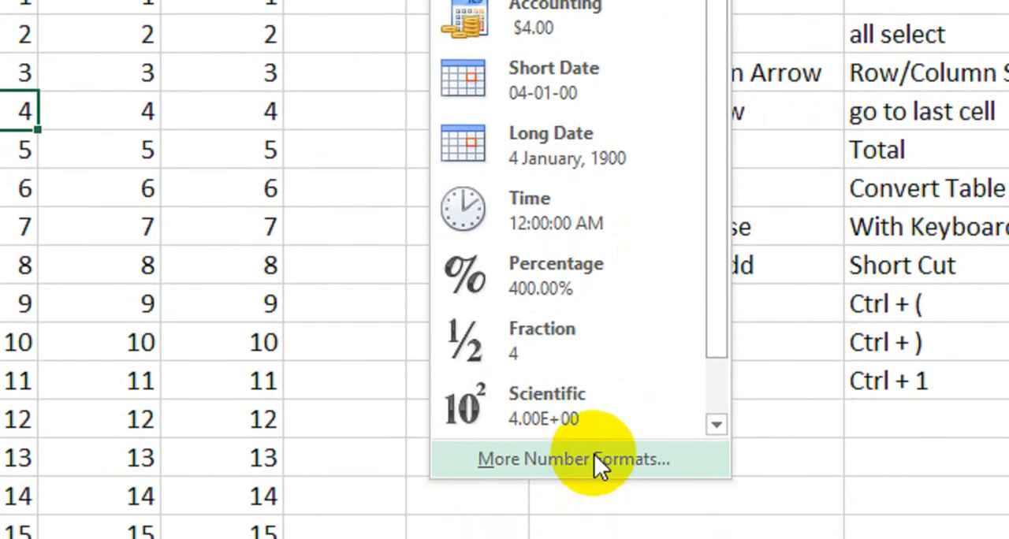
click(589, 404)
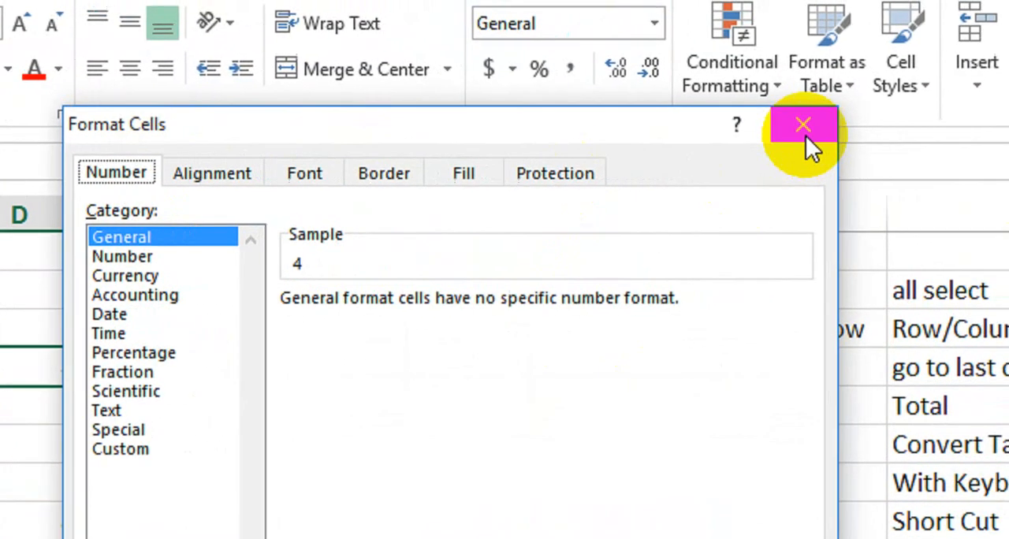
click(888, 123)
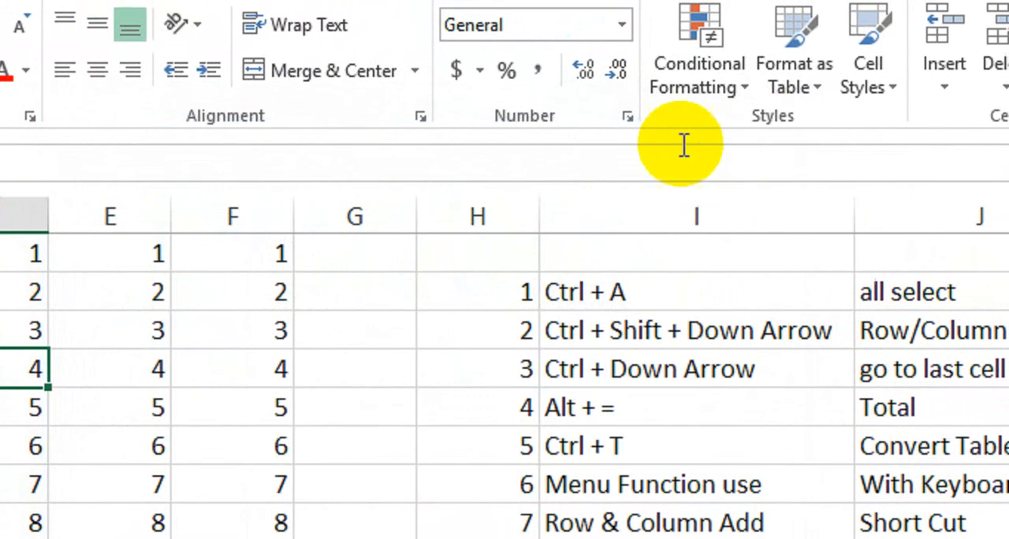
click(627, 136)
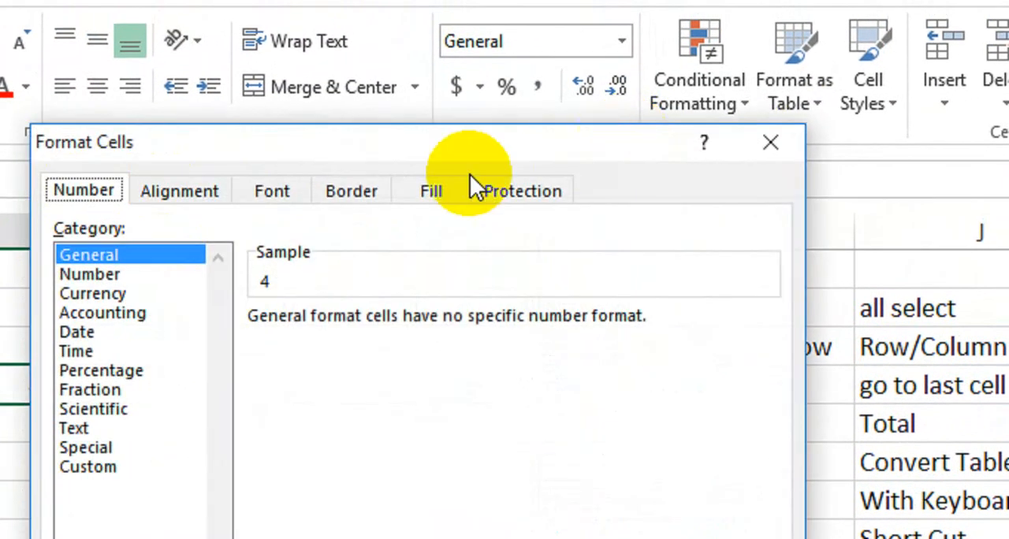
click(858, 142)
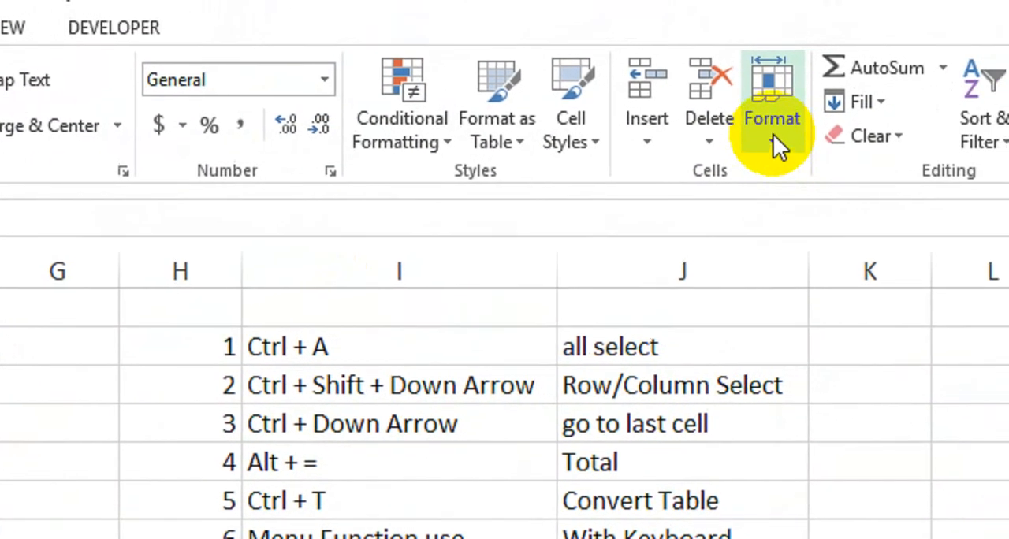
click(773, 134)
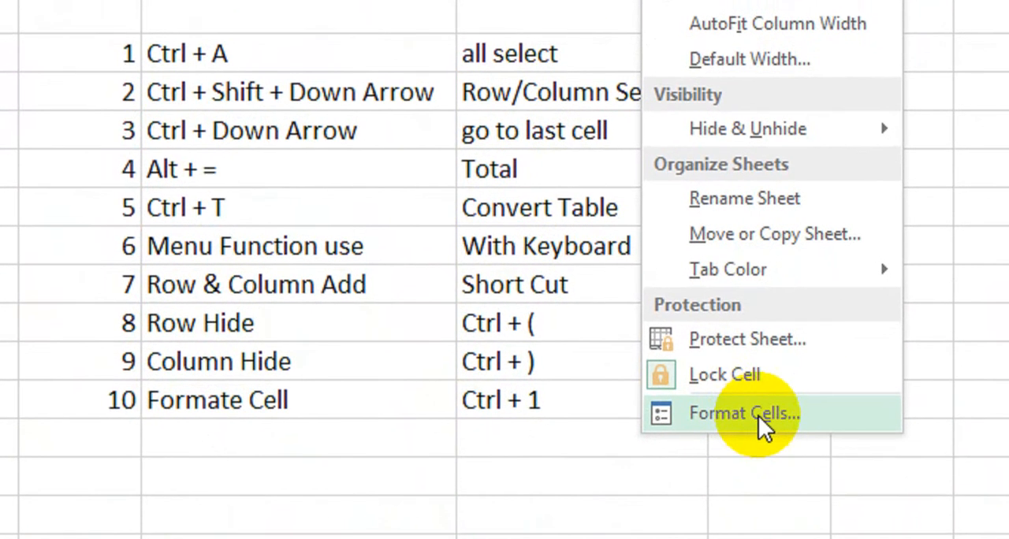
click(758, 416)
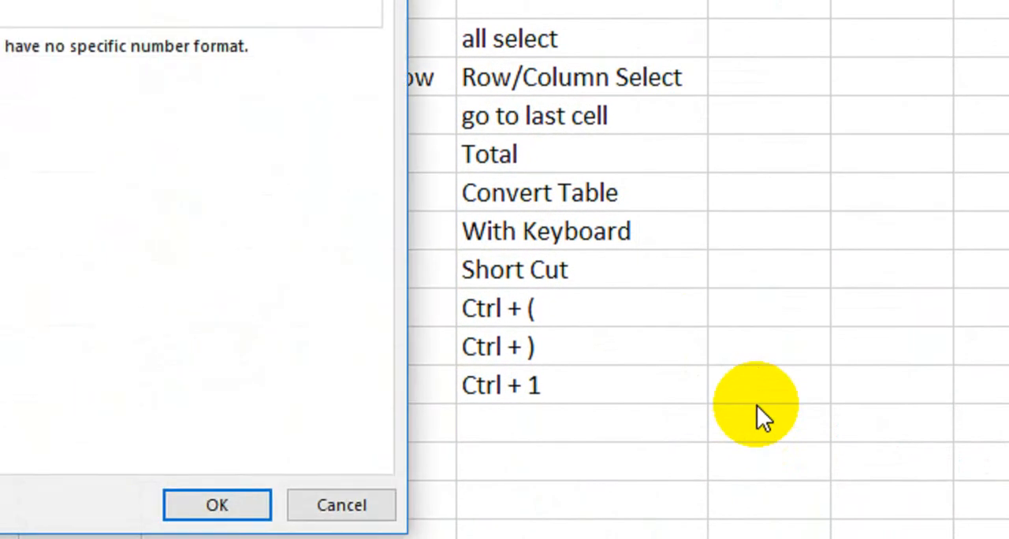
click(382, 41)
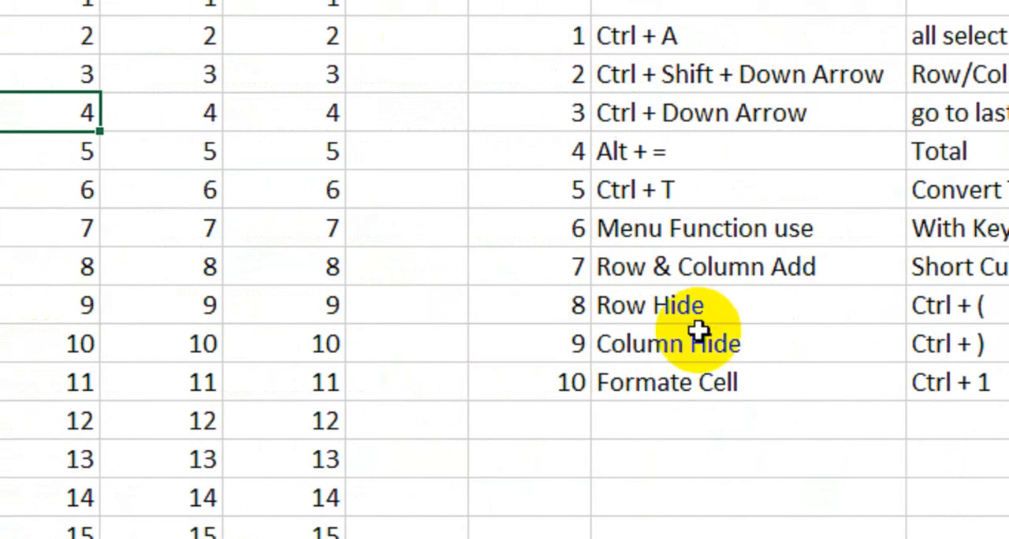
Reopen Format Cells for cell D4 with its shortcut and review the Alignment, Font, Border, Fill and Protection settings.
key(ctrl+1)
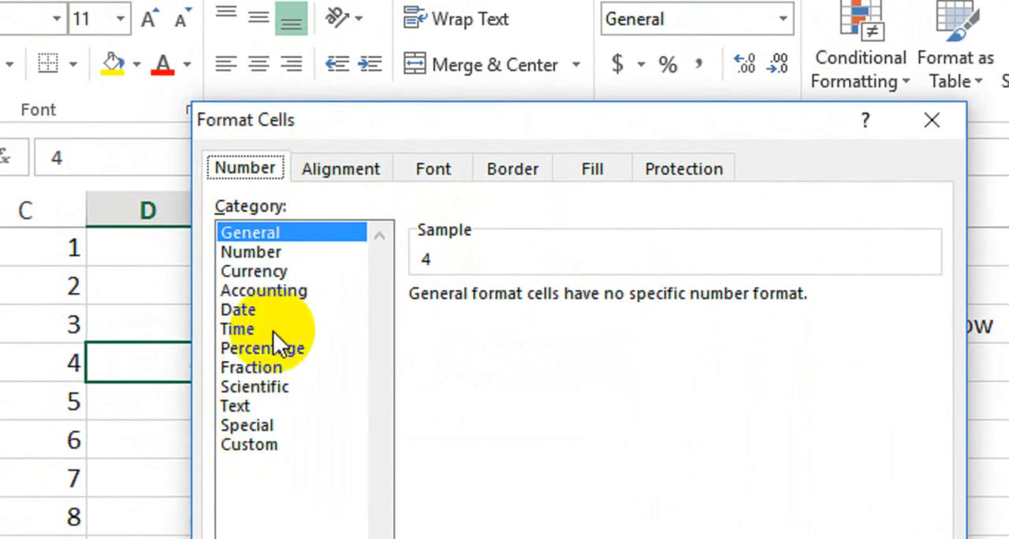
click(382, 168)
click(436, 170)
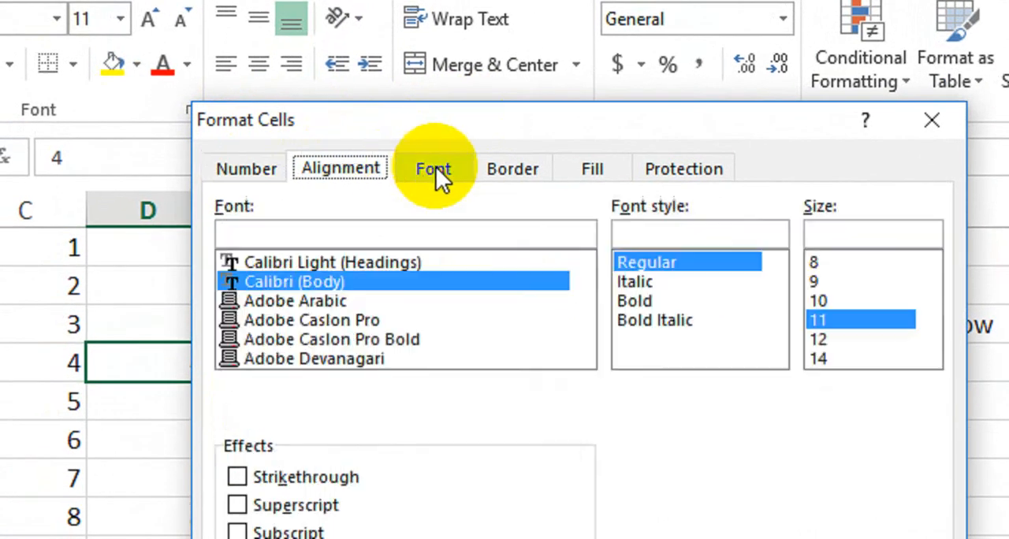
click(504, 168)
click(592, 169)
click(682, 168)
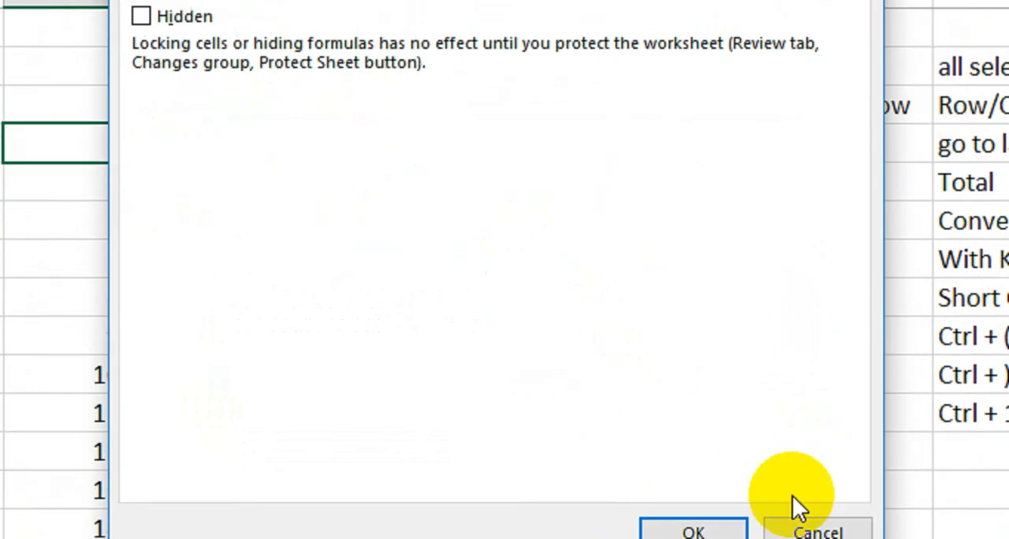
Close the Format Cells dialog without changes and select the "Menu Function use" entry together with its number in H7:I7.
click(835, 509)
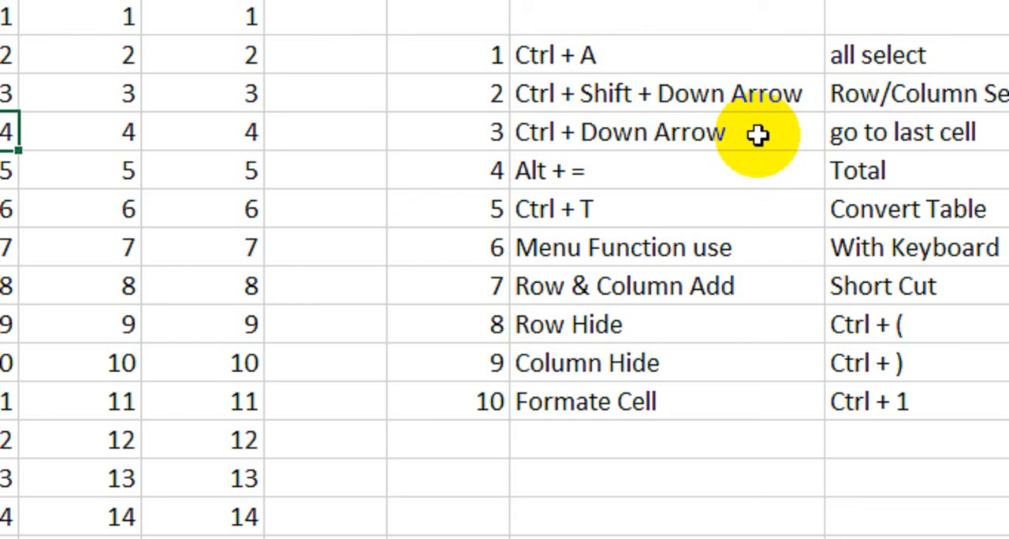
drag(508, 249, 744, 254)
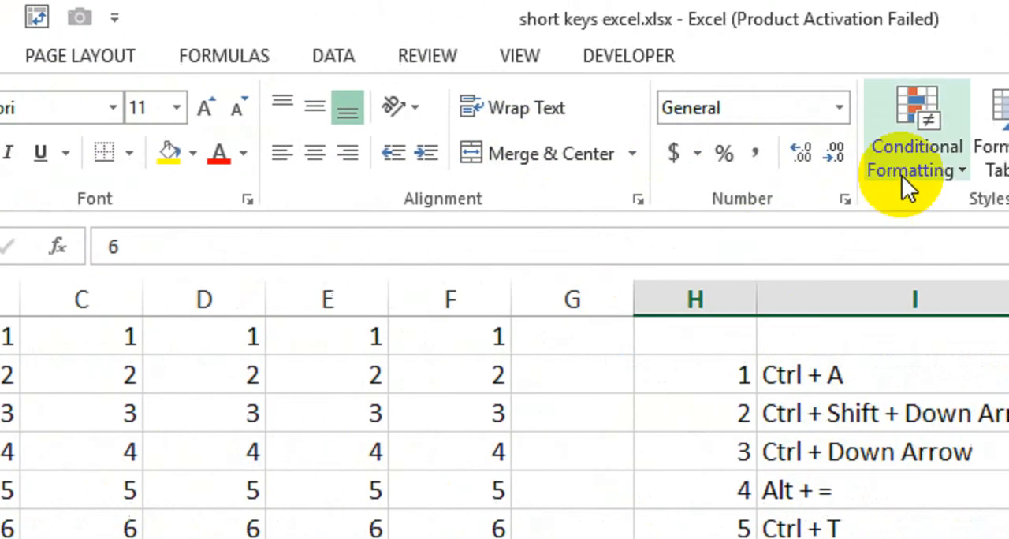
With cell F5 selected, show the keyboard access hints for the Page Layout commands and return to the Home commands.
click(276, 482)
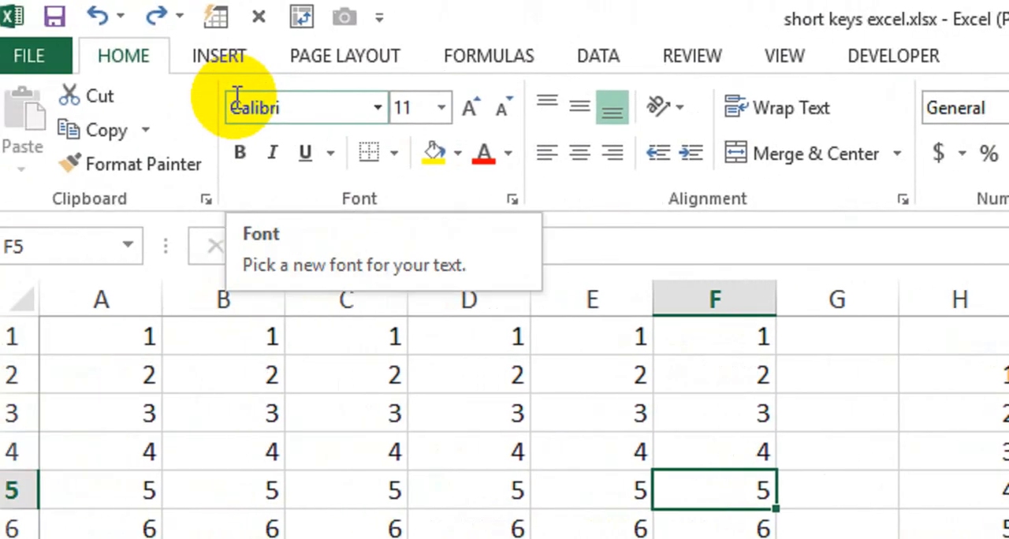
key(alt)
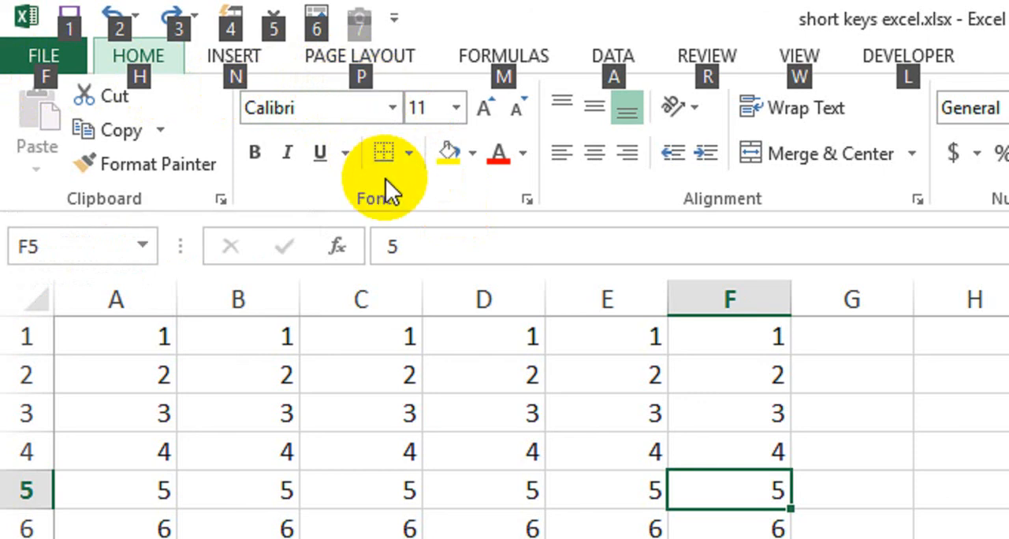
key(p)
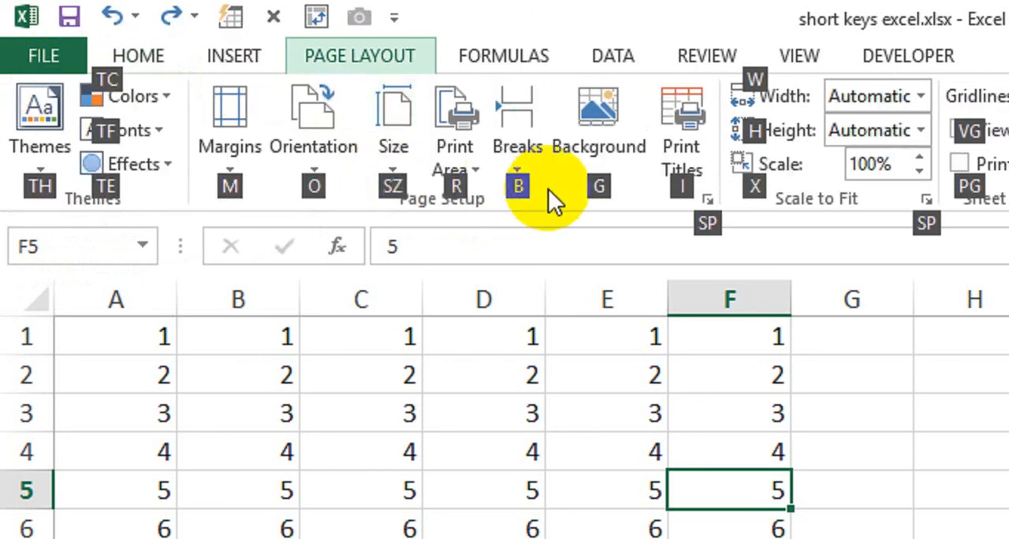
click(160, 51)
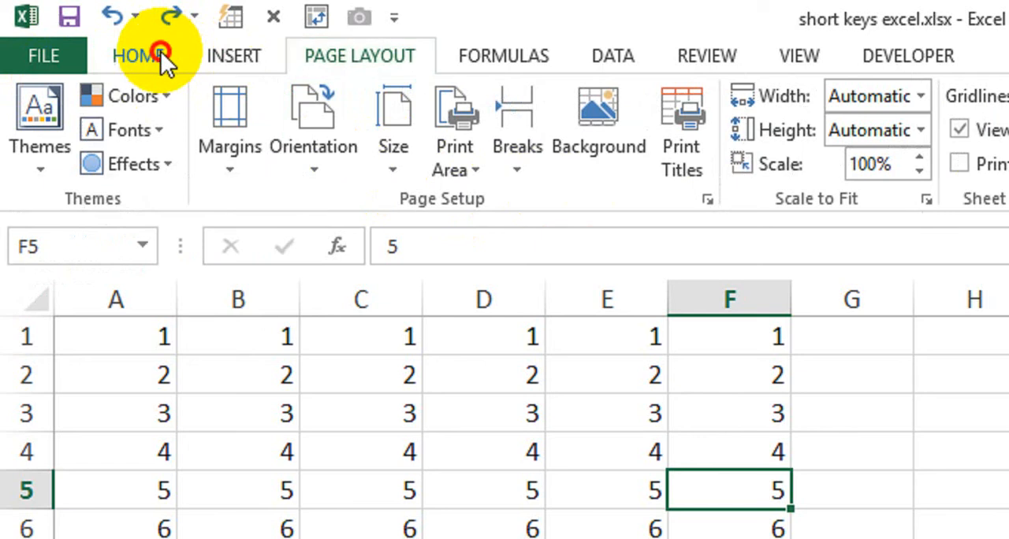
Select cell G7 and show the keyboard access hints for the Home commands.
click(893, 538)
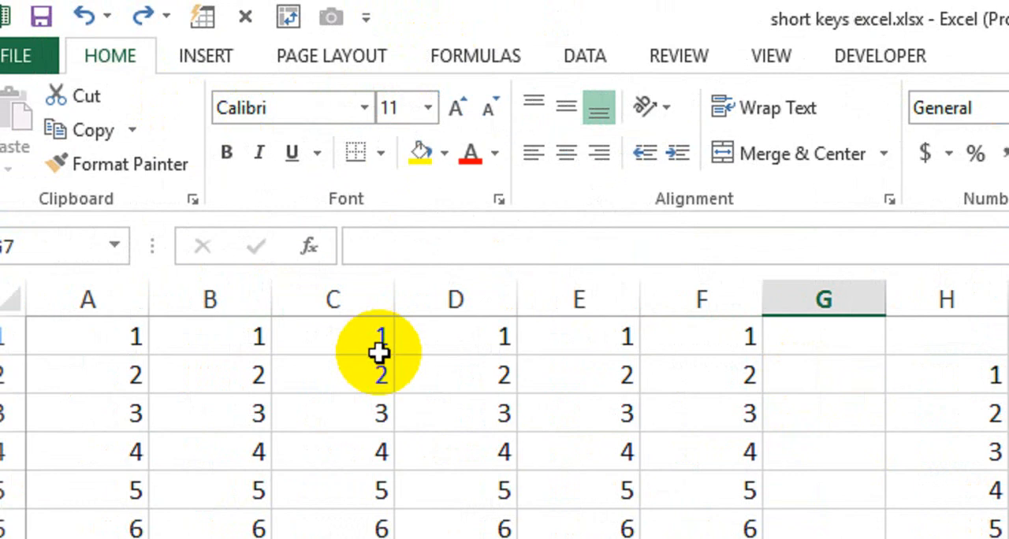
key(alt)
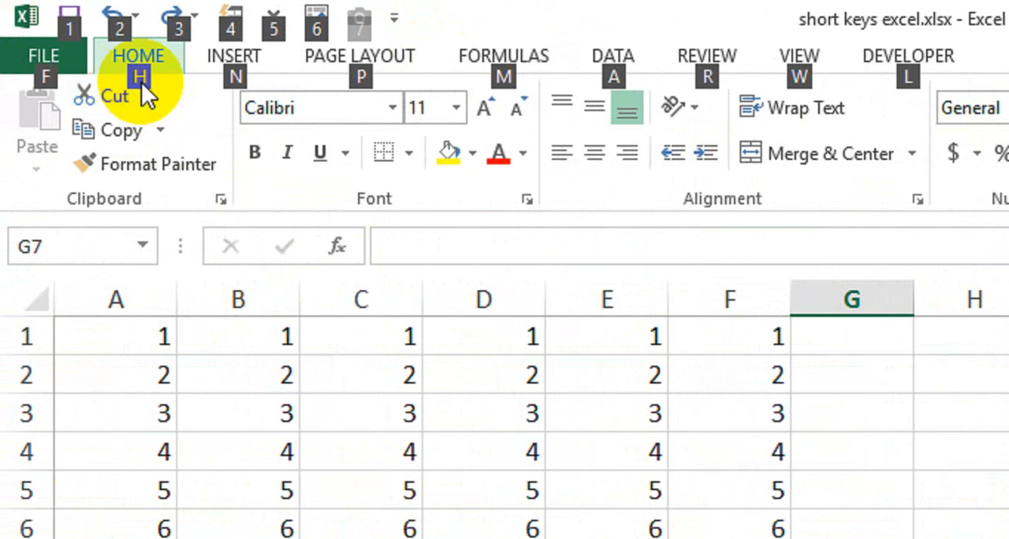
key(h)
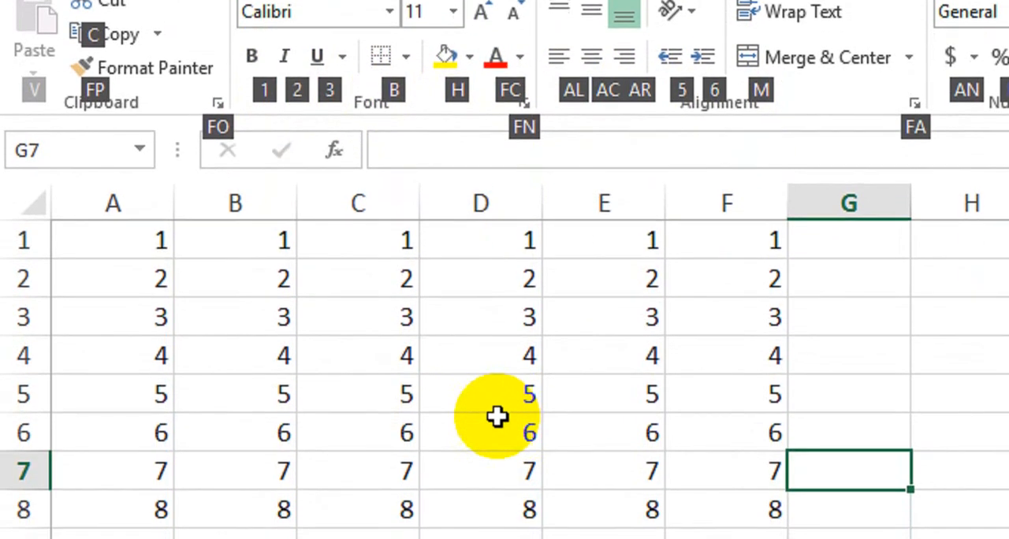
Set the font size of cell C5 to 14 using the keyboard access hints, previewing other sizes along the way.
click(376, 383)
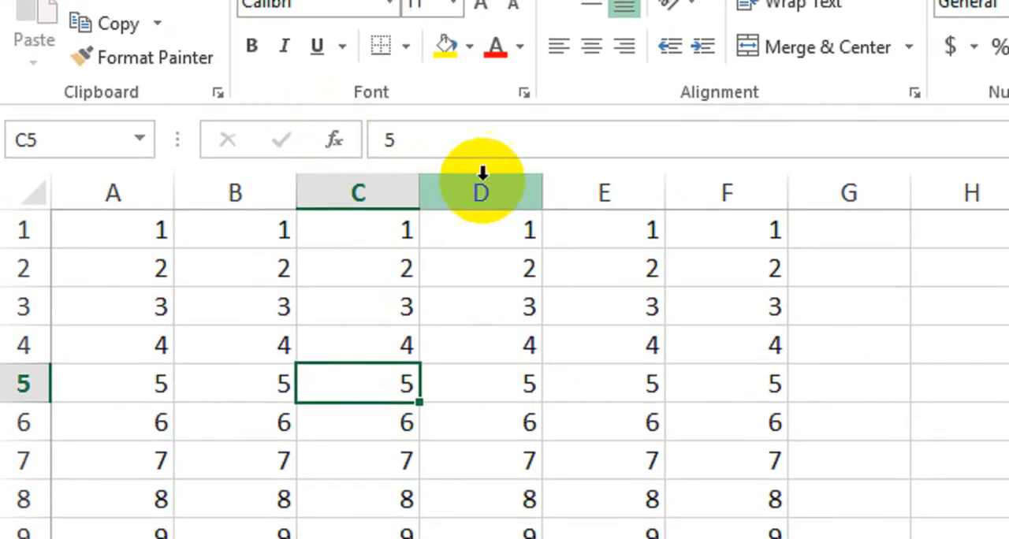
key(alt)
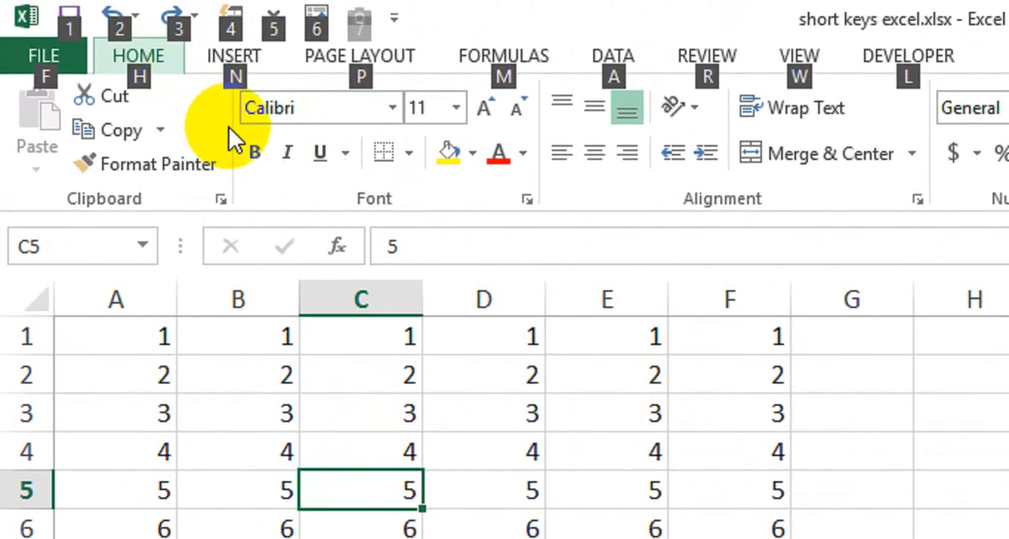
key(h)
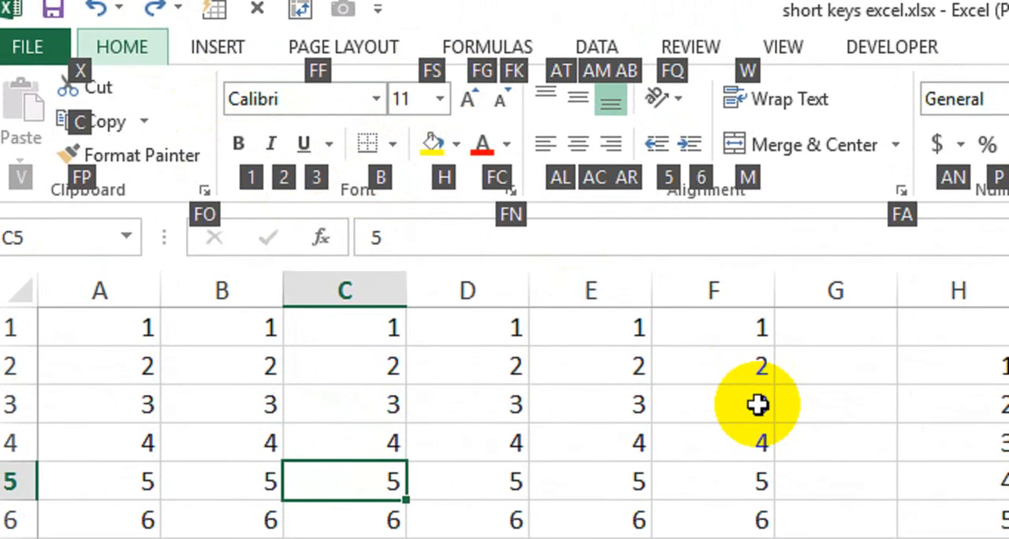
key(f)
key(s)
key(alt+Down)
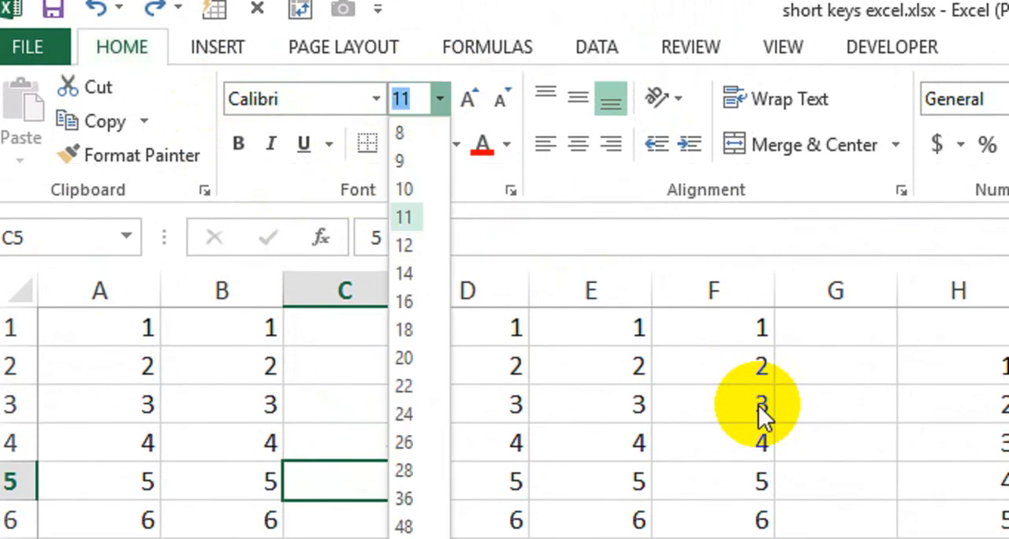
key(Down)
key(Down)
key(Down)
key(Down)
key(Down)
key(Down)
key(Up)
key(Up)
key(Up)
key(Up)
key(Up)
key(Up)
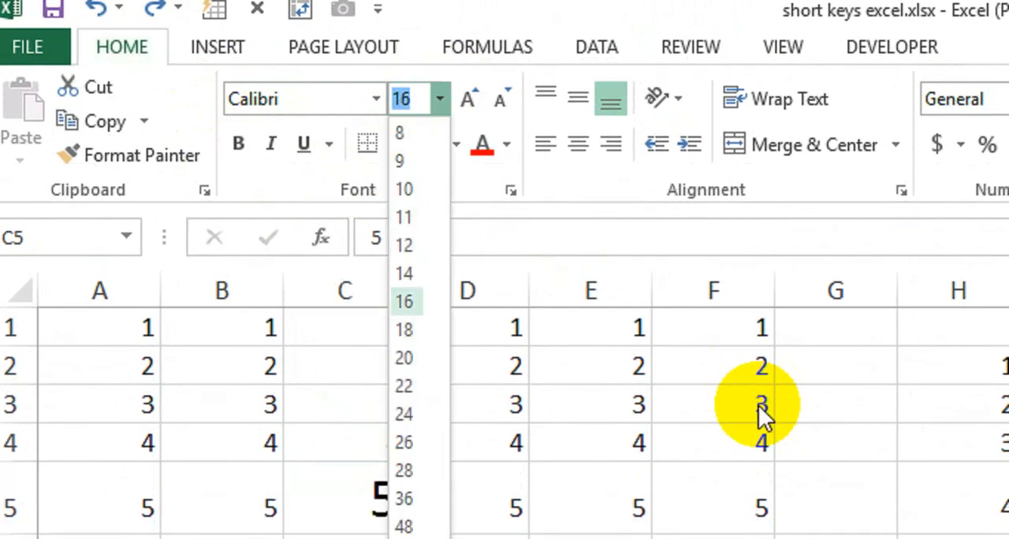
key(Down)
key(Down)
key(Return)
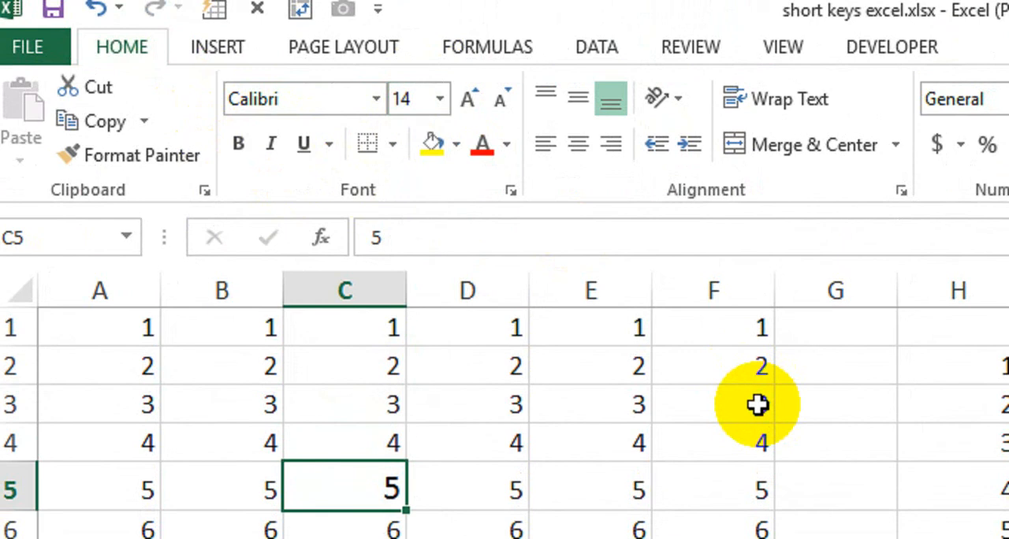
Make the number in cell C5 bold using the keyboard access hints.
key(alt)
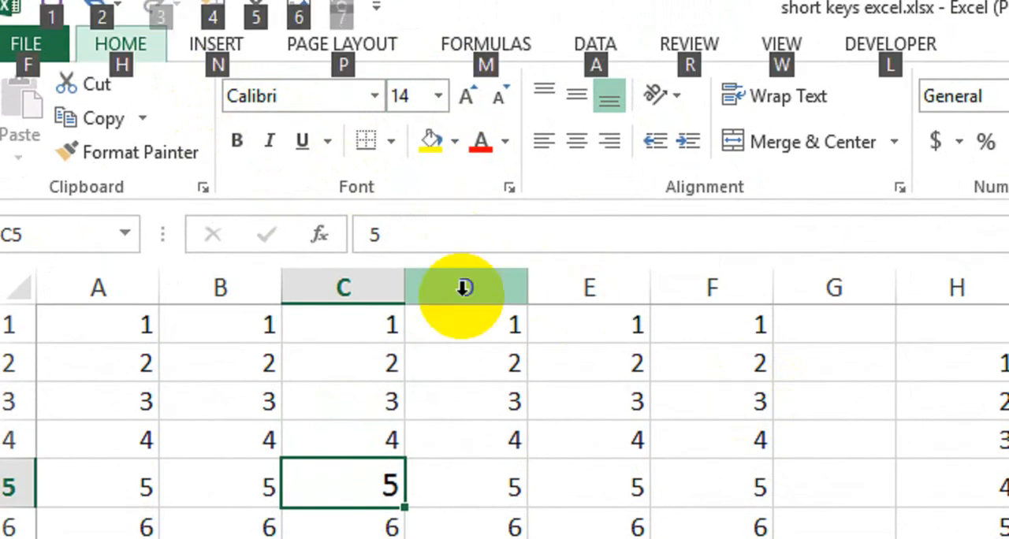
key(h)
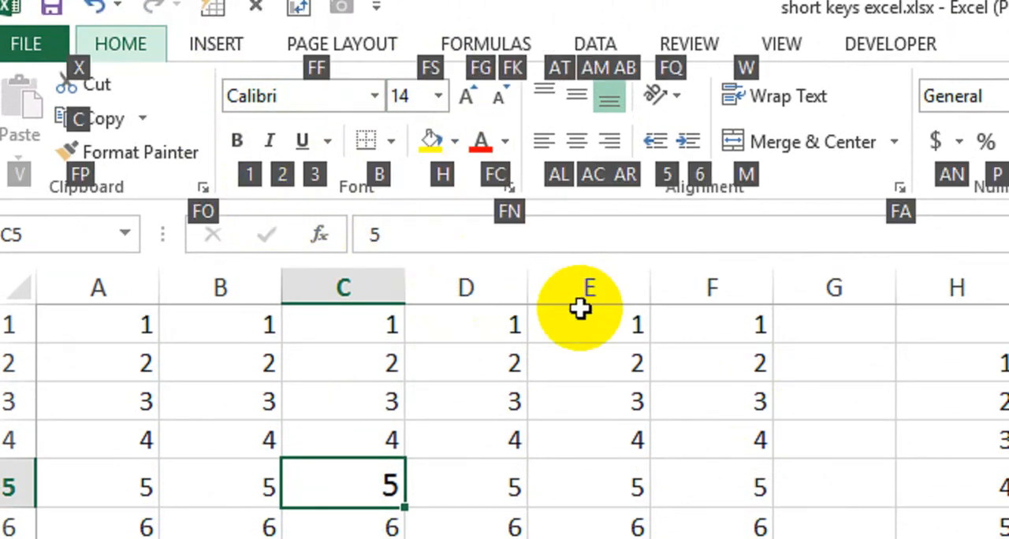
key(1)
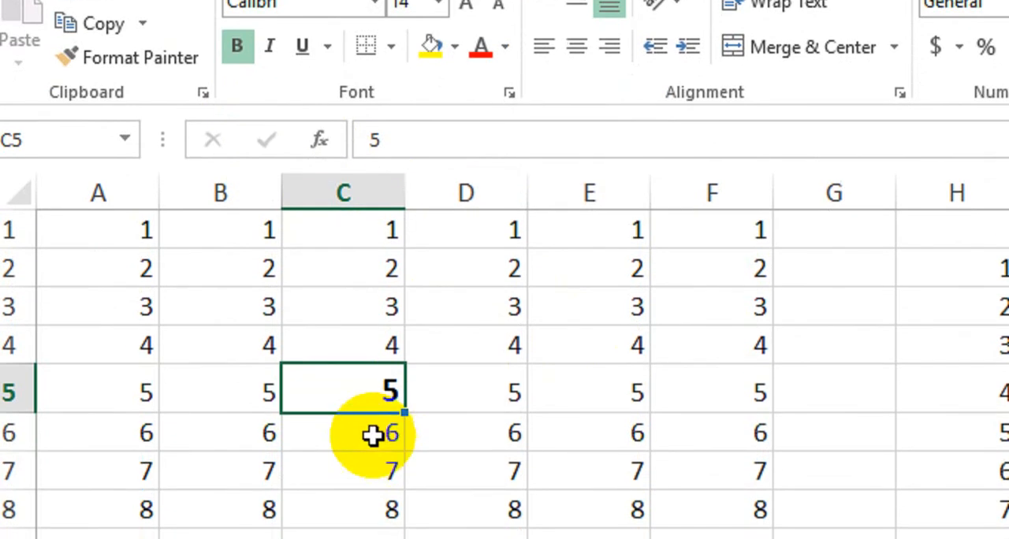